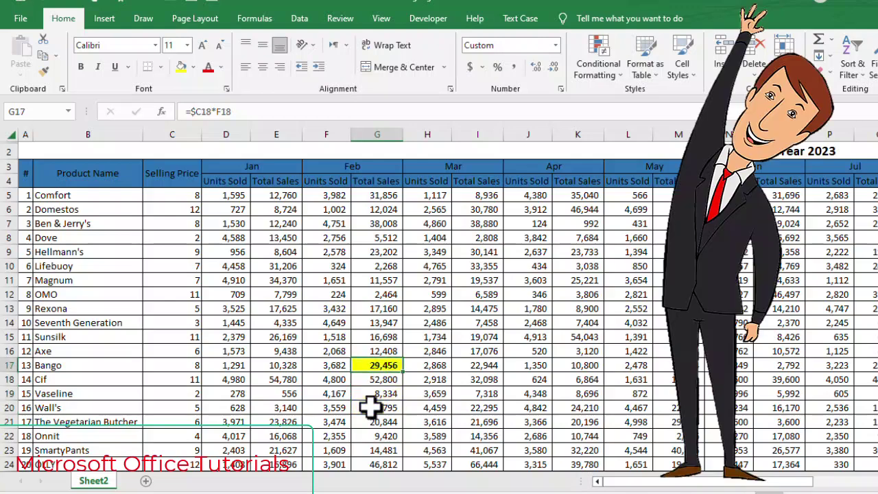
- Move the selection up column G, across to L, down to row 16 and left to J, showing the yellow highlight following
key("Up")
key("Up")
key("Up")
key("Up")
key("Up")
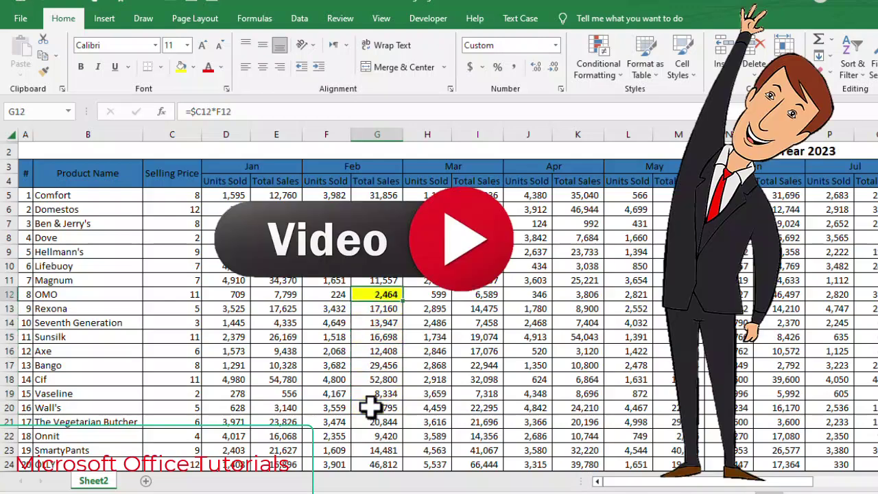
key("Up")
key("Right")
key("Right")
key("Right")
key("Right")
key("Right")
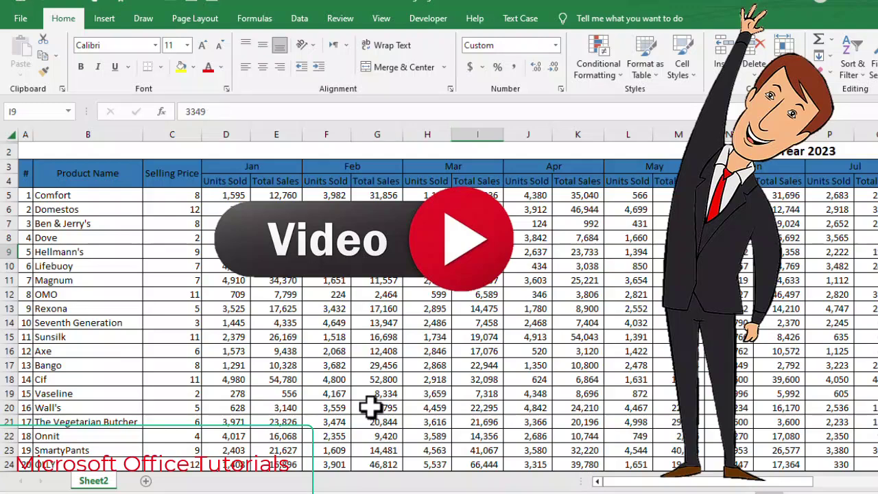
key("Down")
key("Down")
key("Down")
key("Down")
key("Down")
key("Down")
key("Down")
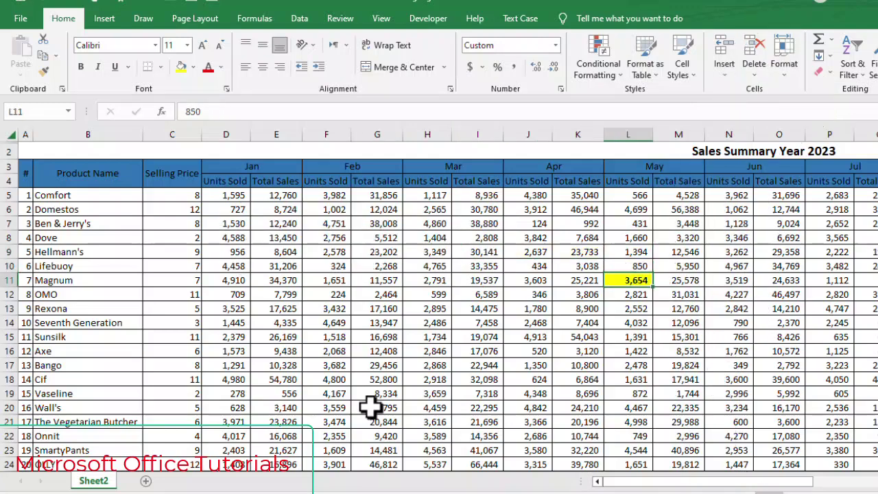
key("Left")
key("Left")
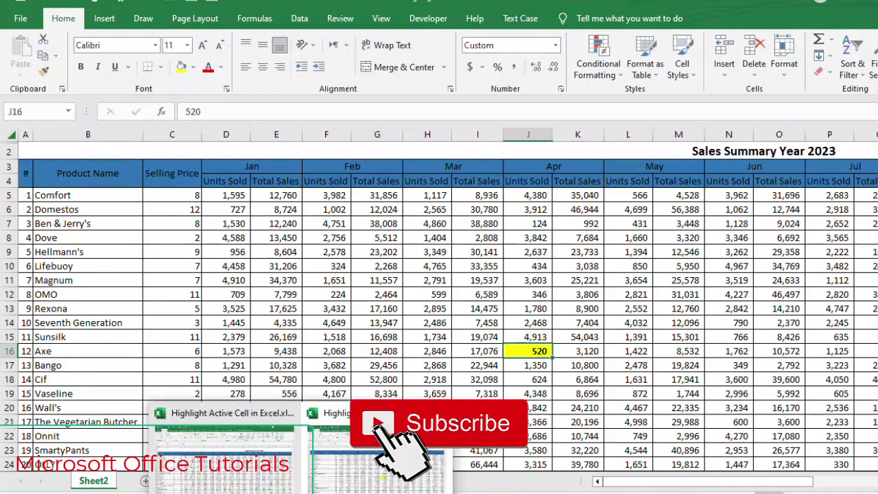
left_click(269, 411)
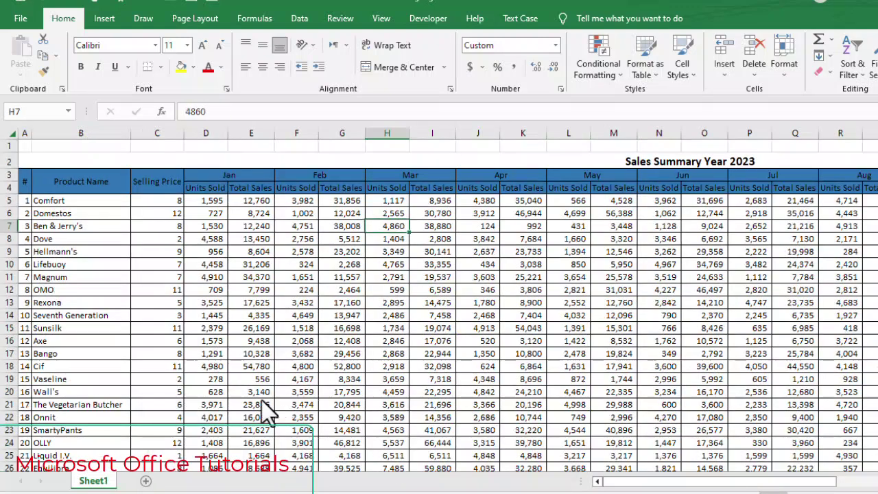
left_click(267, 226)
key("Left")
key("Left")
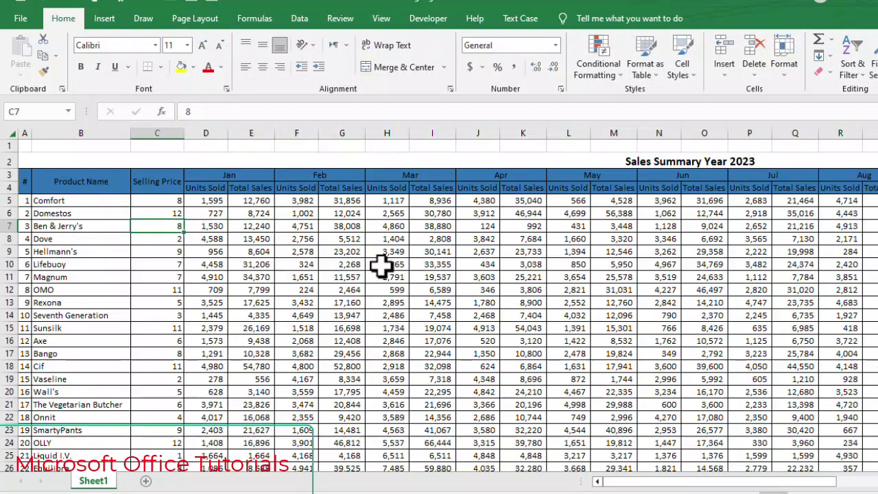
key("Down")
key("Down")
key("Down")
key("Down")
key("Down")
key("Down")
key("Right")
key("Right")
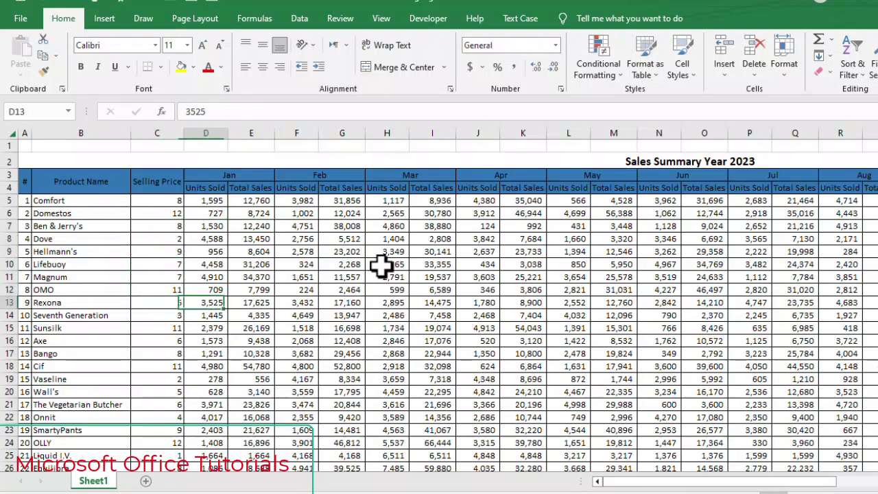
key("Left")
key("Left")
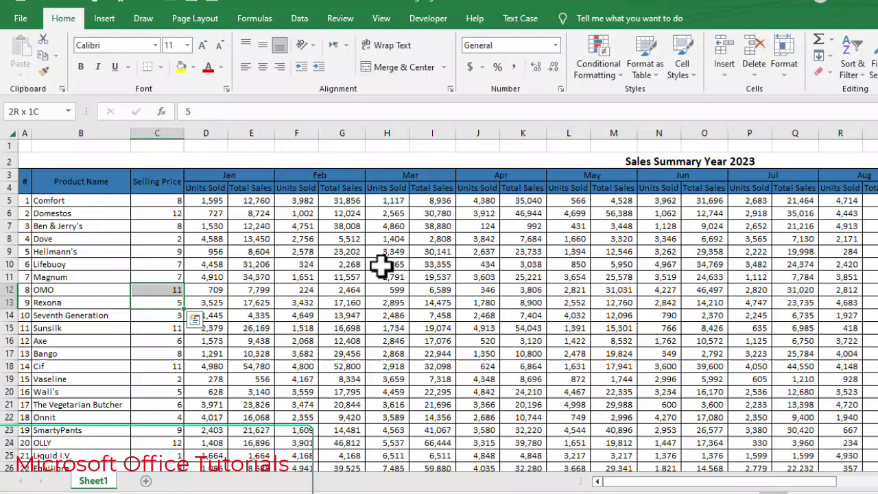
key("Down")
key("Down")
key("Right")
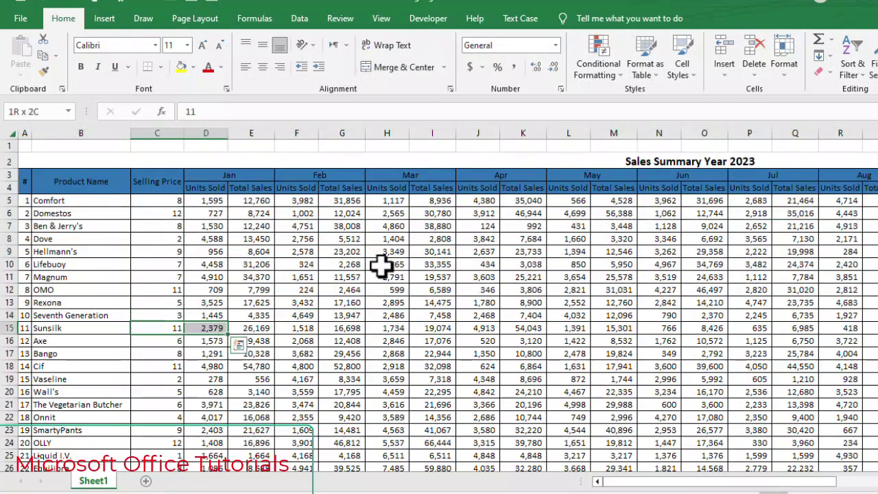
key("Right")
key("shift+Right")
key("shift+Right")
key("shift+Right")
key("shift+Right")
key("shift+Right")
key("shift+Right")
key("shift+Left")
key("shift+Left")
key("shift+Left")
key("shift+Left")
key("shift+Left")
key("shift+Left")
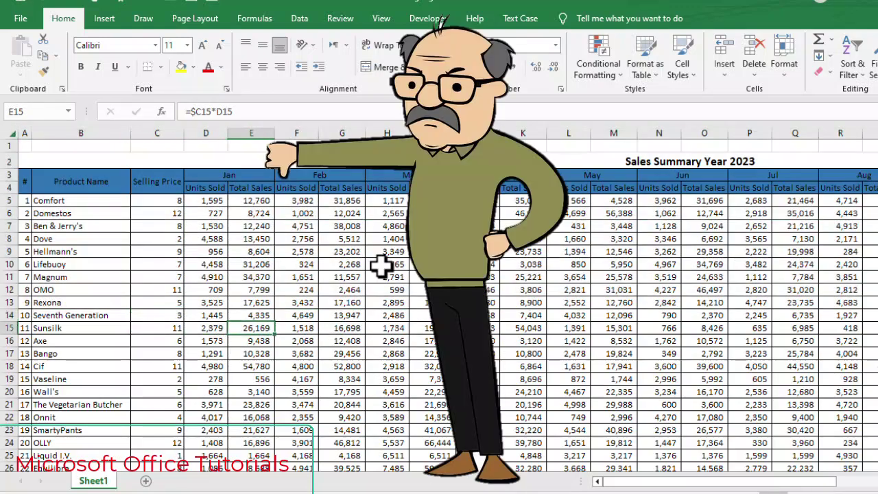
key("Right")
key("Up")
key("Up")
key("Up")
key("Down")
key("Down")
key("Down")
key("Down")
key("Down")
key("Down")
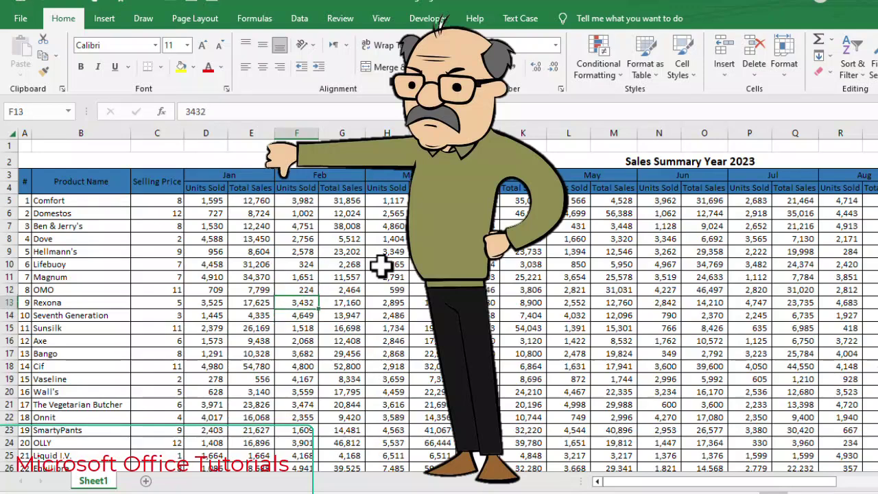
key("Down")
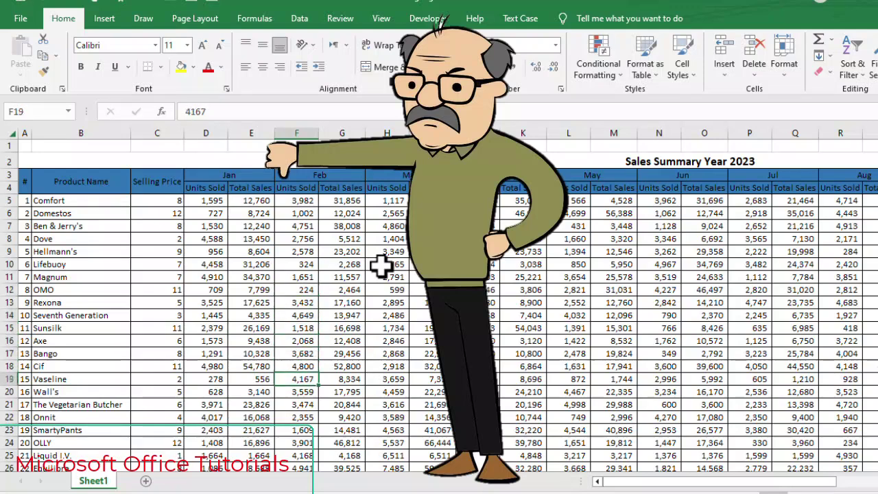
key("Right")
key("Up")
key("Up")
key("Up")
key("Up")
key("Up")
key("Up")
key("Up")
key("Up")
key("Up")
key("Up")
key("Up")
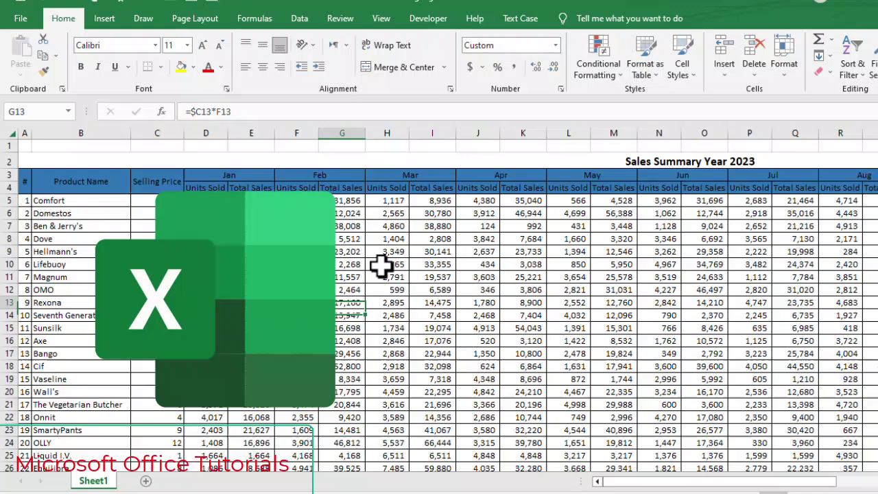
key("Right")
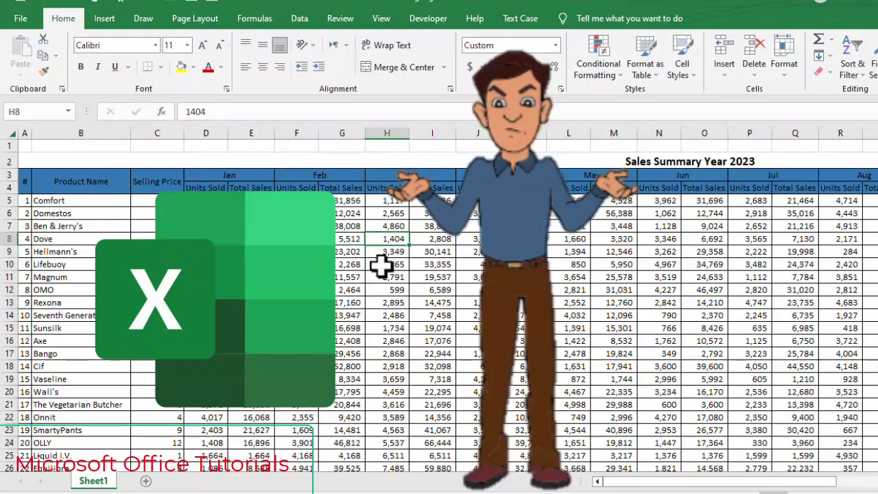
key("Right")
key("Right")
key("Down")
key("Down")
key("Down")
key("Down")
key("Down")
key("Down")
key("Down")
key("Down")
key("Down")
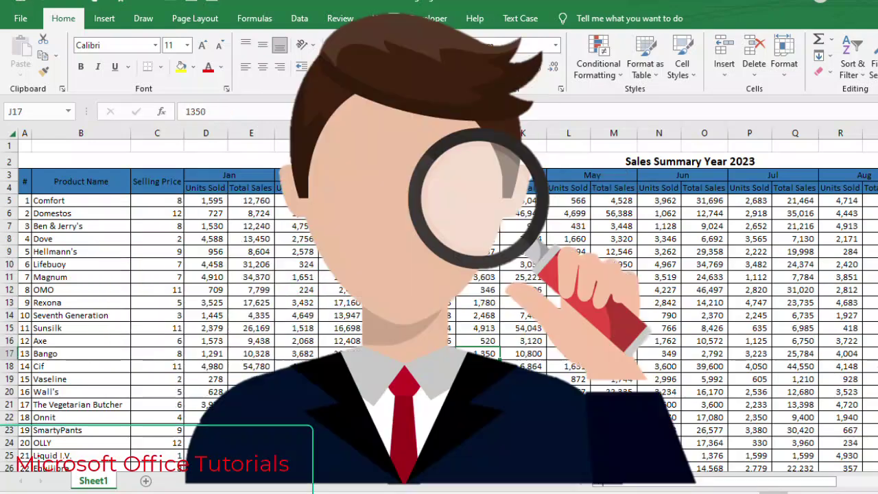
key("Left")
key("Left")
key("Left")
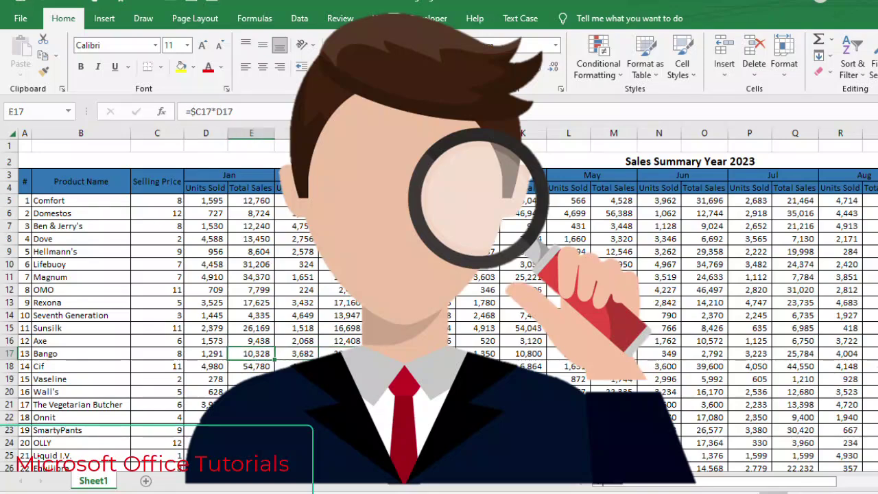
key("Right")
key("Right")
key("Right")
key("Right")
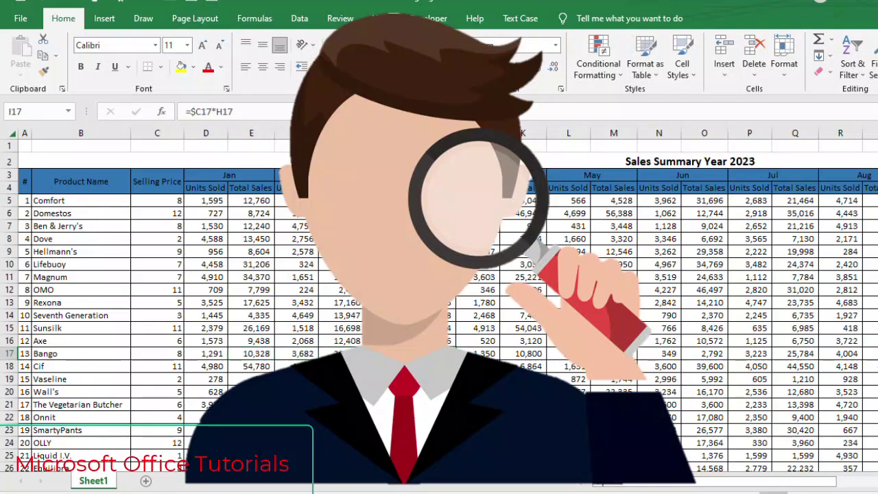
key("Up")
key("Up")
key("Up")
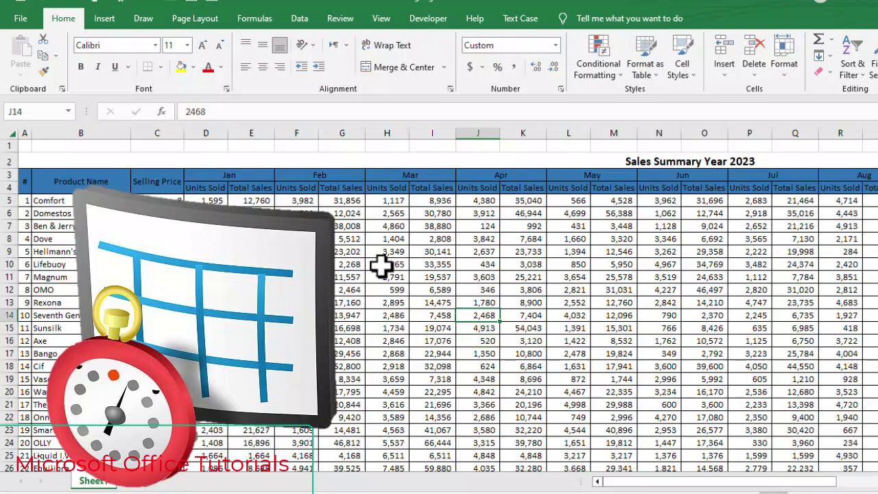
key("Up")
key("Up")
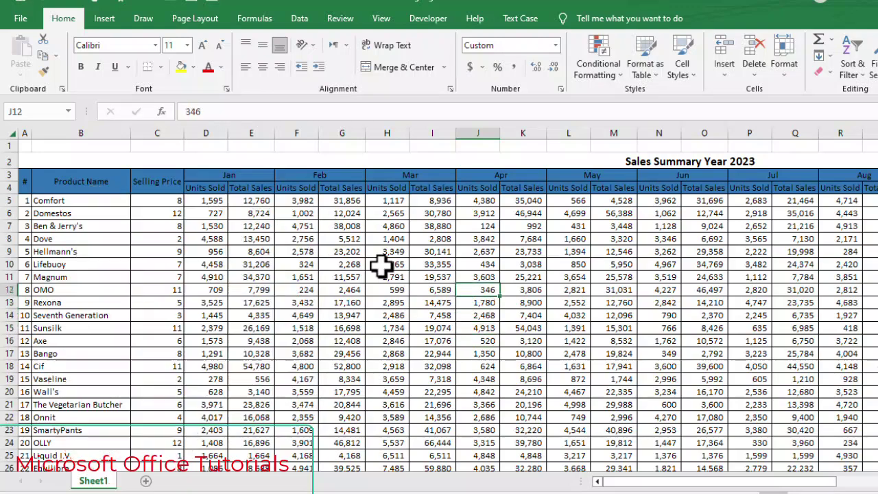
key("Right")
key("Left")
key("Left")
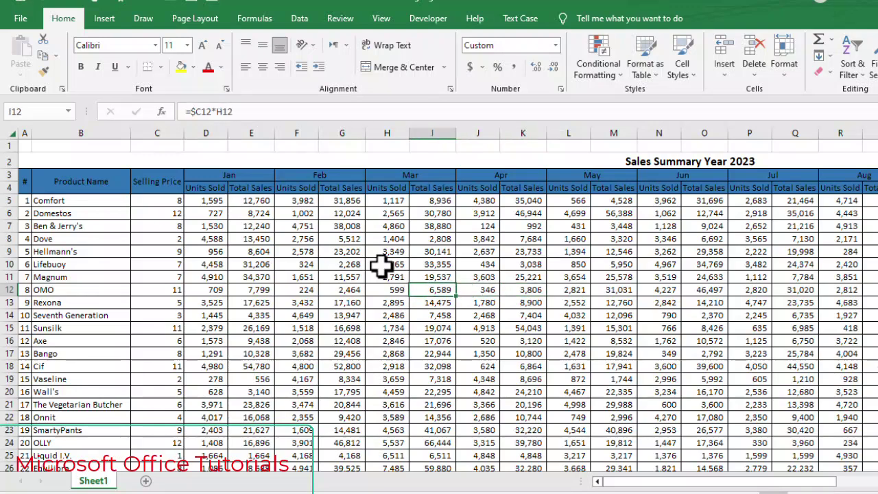
key("Left")
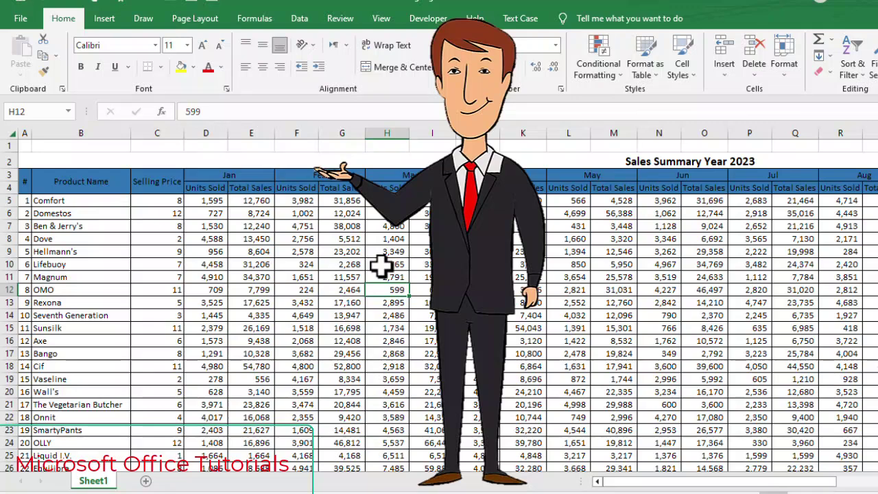
key("Up")
key("Up")
key("Up")
key("Up")
key("Up")
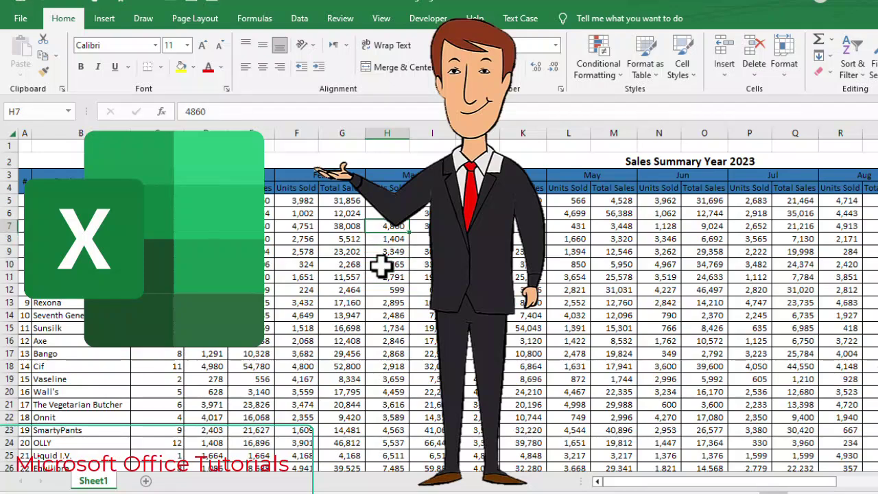
key("Right")
key("Down")
key("Down")
key("Down")
key("Down")
key("Down")
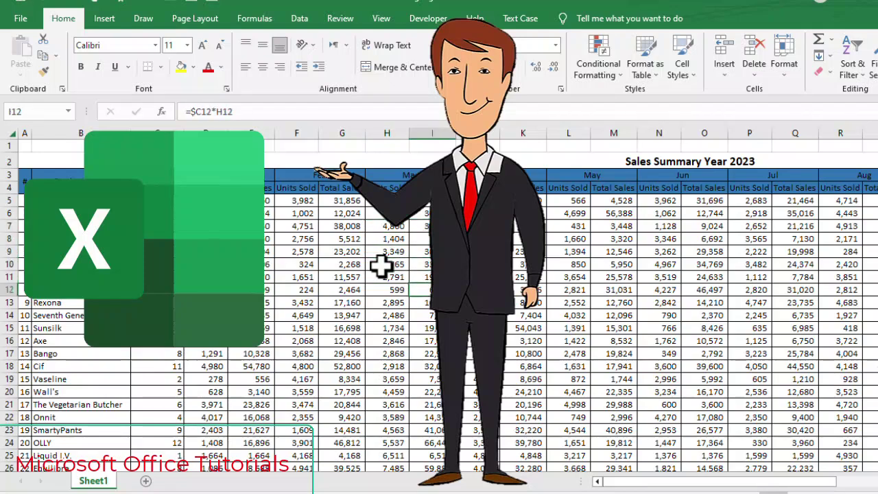
key("Down")
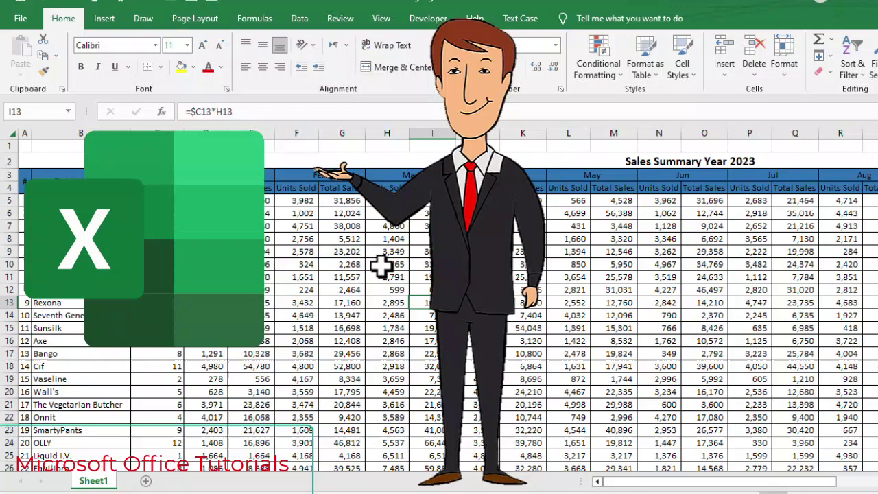
key("Up")
key("Up")
key("Up")
key("Up")
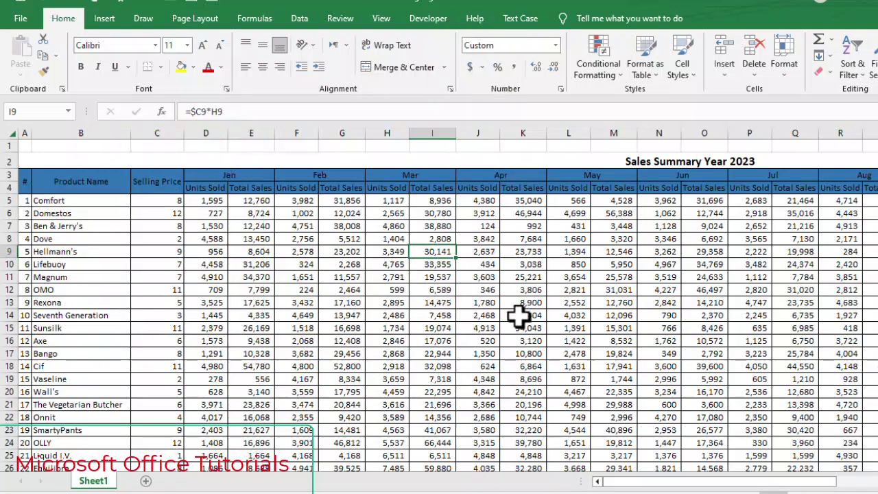
- Select cell I8 in the March Total Sales column
key("Down")
key("Down")
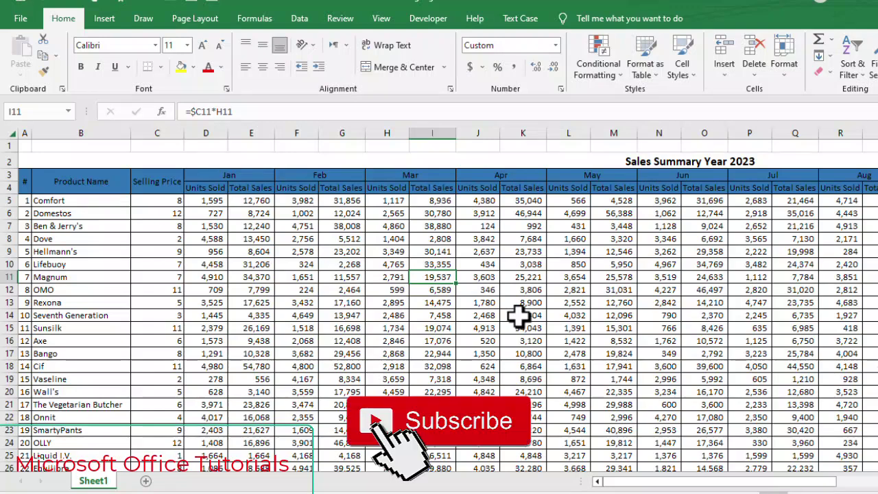
left_click(446, 238)
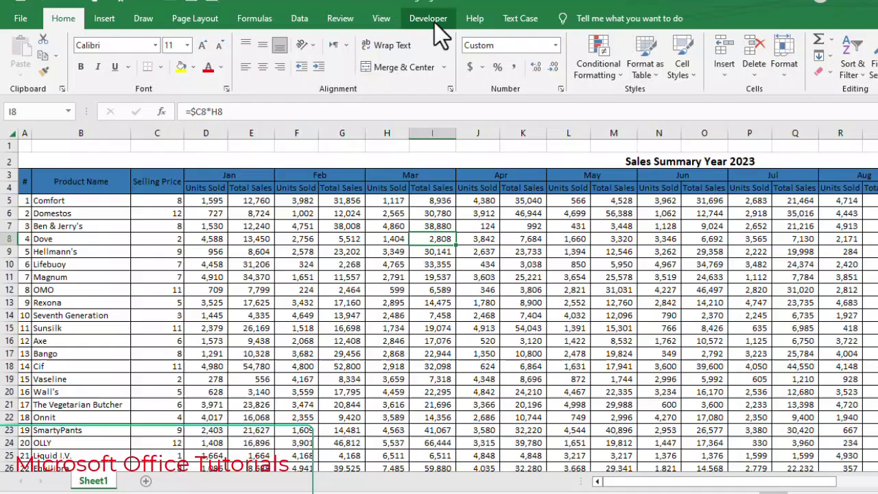
- In Excel Options > Customize Ribbon, tick Developer under Main Tabs and confirm with OK
left_click(20, 18)
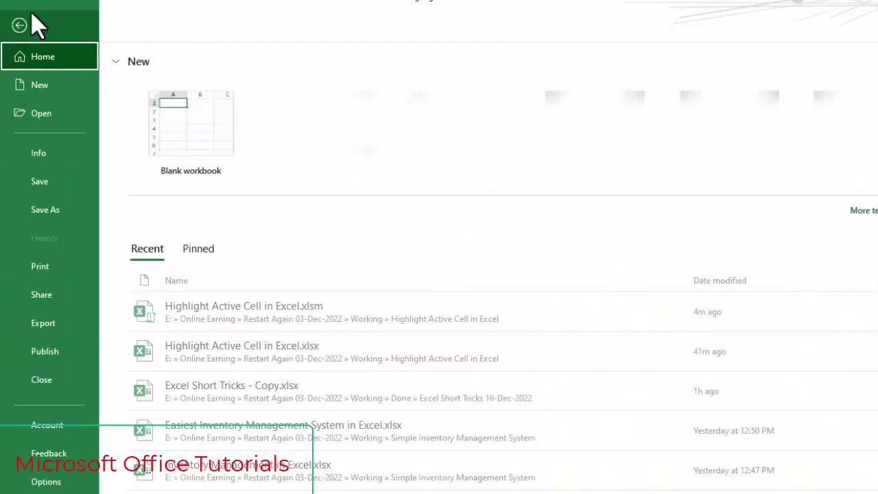
left_click(61, 479)
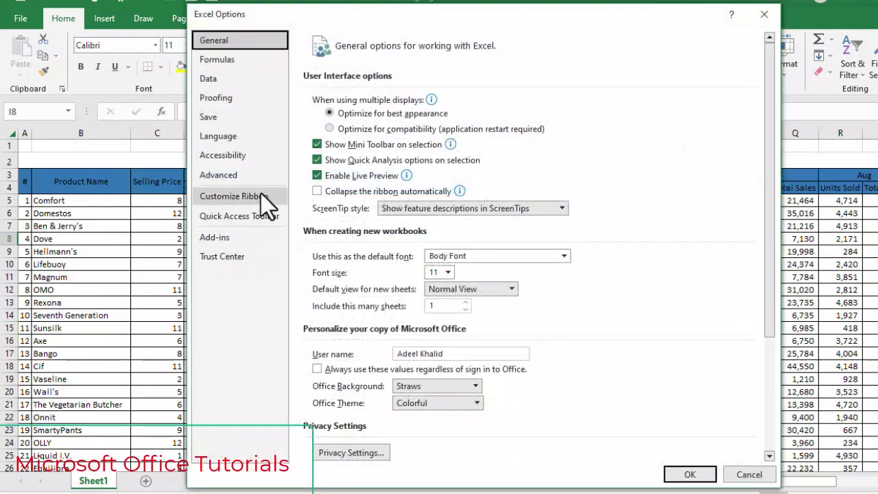
left_click(252, 194)
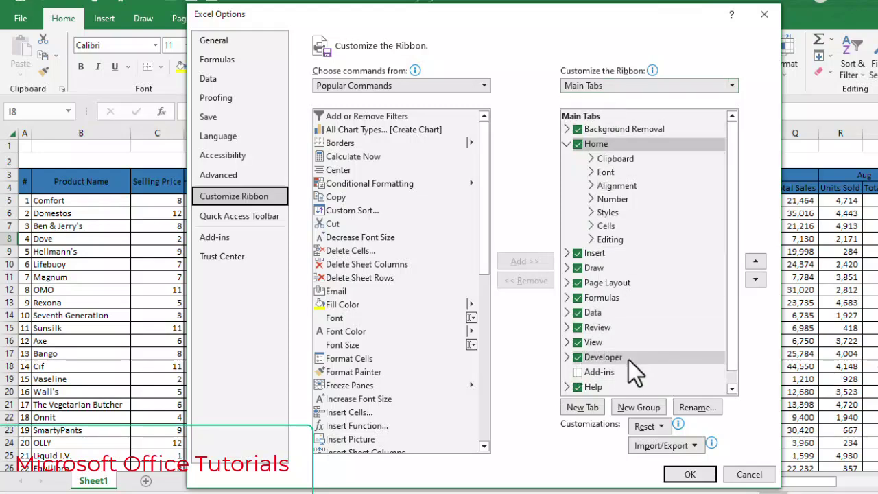
left_click(578, 358)
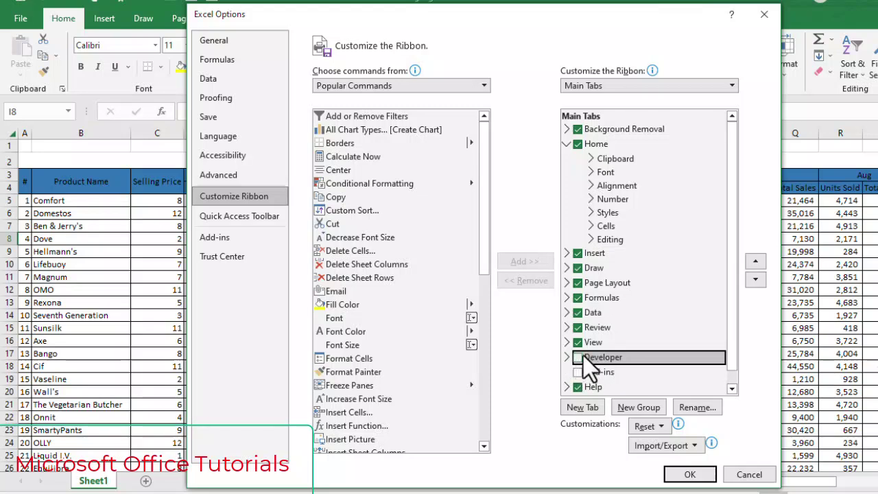
left_click(577, 358)
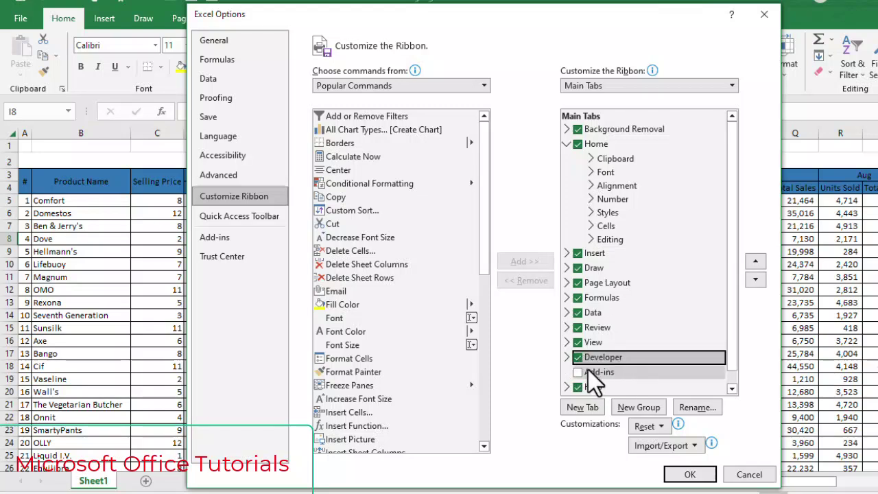
left_click(699, 473)
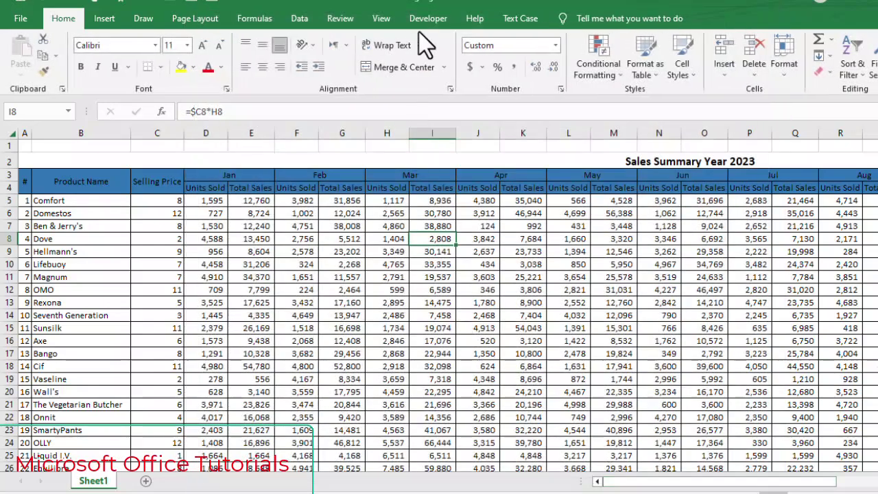
- Select cell G10 and open the Visual Basic editor from the Developer tab
left_click(342, 264)
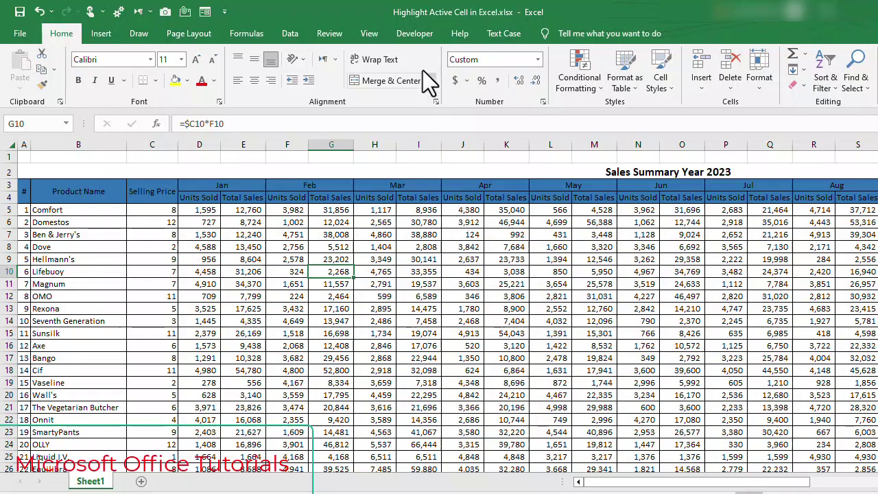
left_click(416, 39)
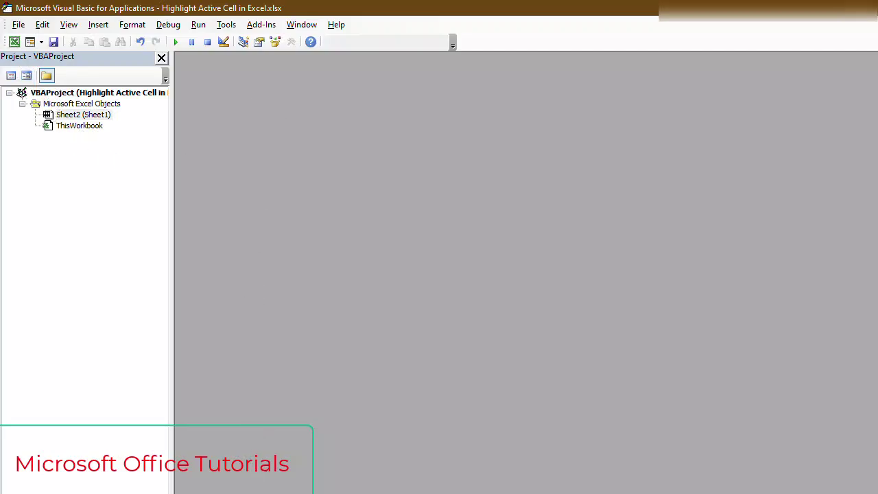
left_click(264, 469)
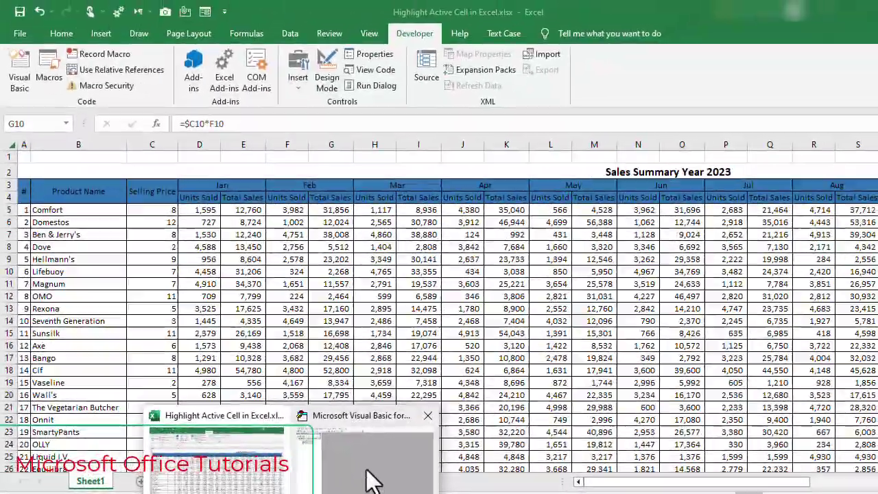
left_click(372, 426)
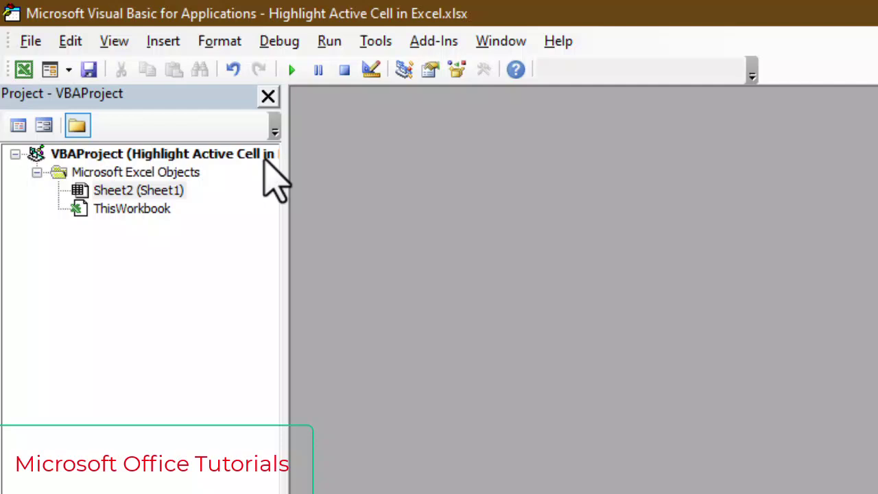
- Add an empty Worksheet_SelectionChange procedure to Sheet1's code module via the Worksheet object
double_click(166, 195)
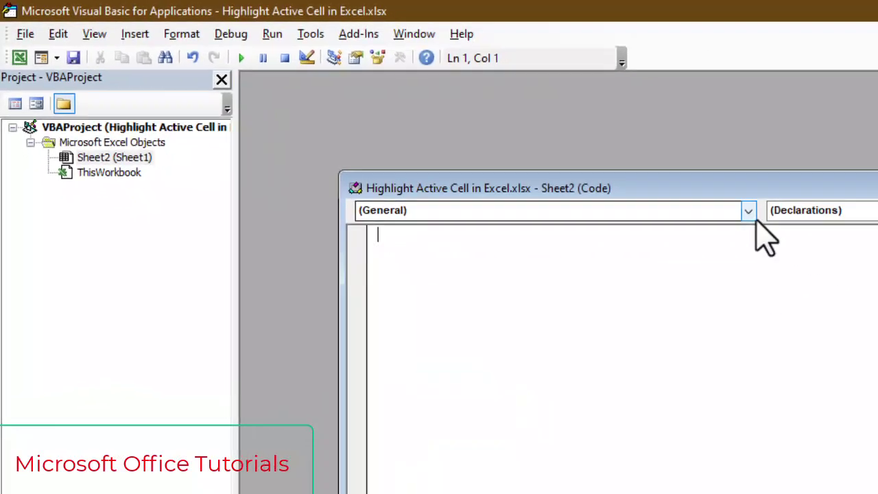
left_click(876, 254)
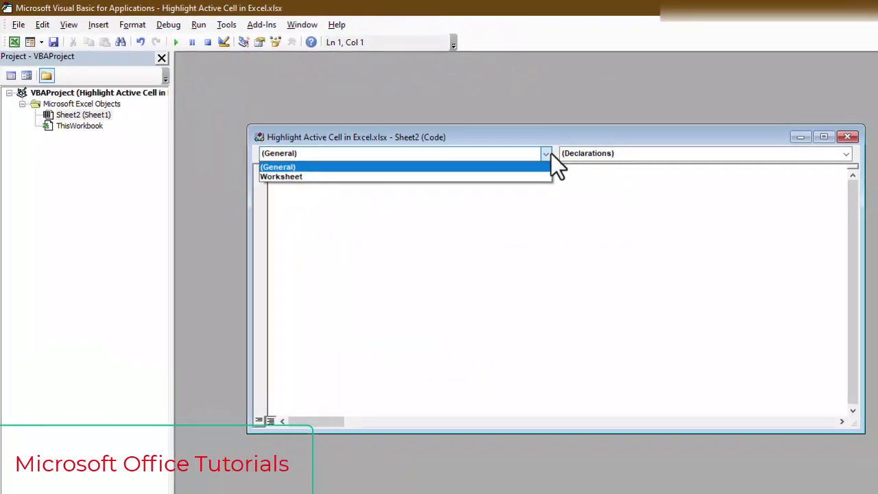
left_click(368, 177)
- Write Range("A1") = ActiveCell.Address inside the Worksheet_SelectionChange procedure
key("Return")
key("Return")
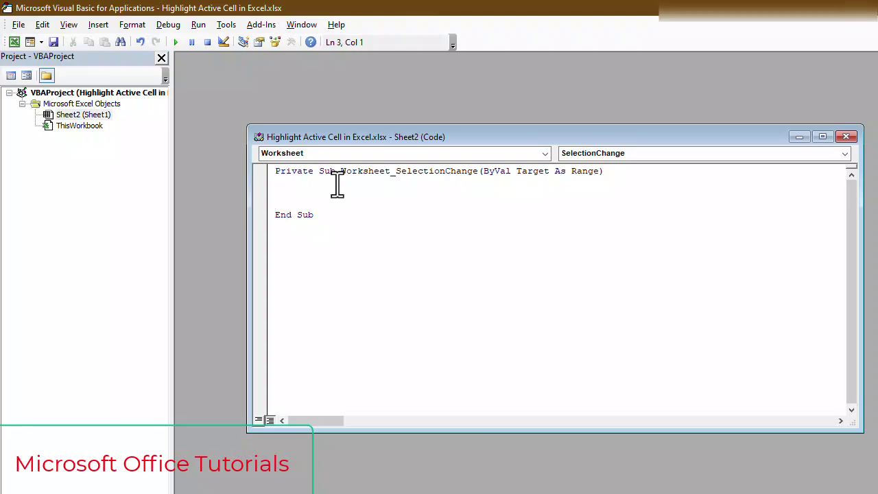
type("RANGE(\"A1")
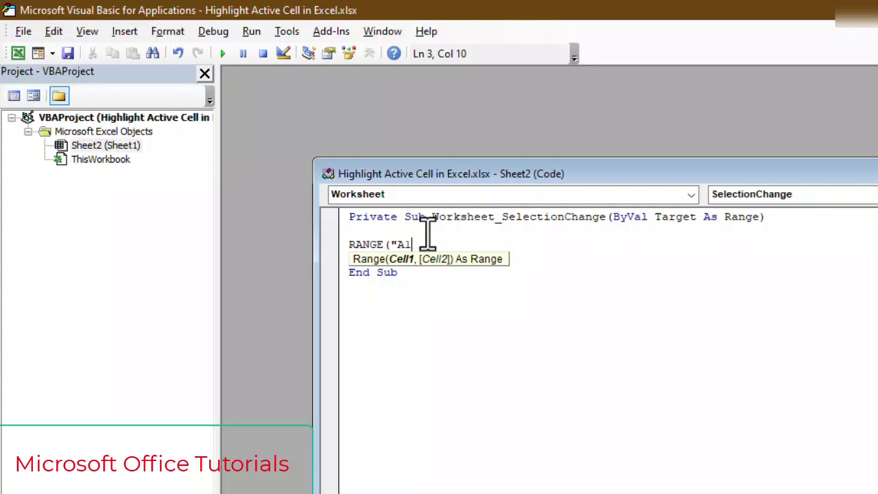
type("\")=ACTIVEC")
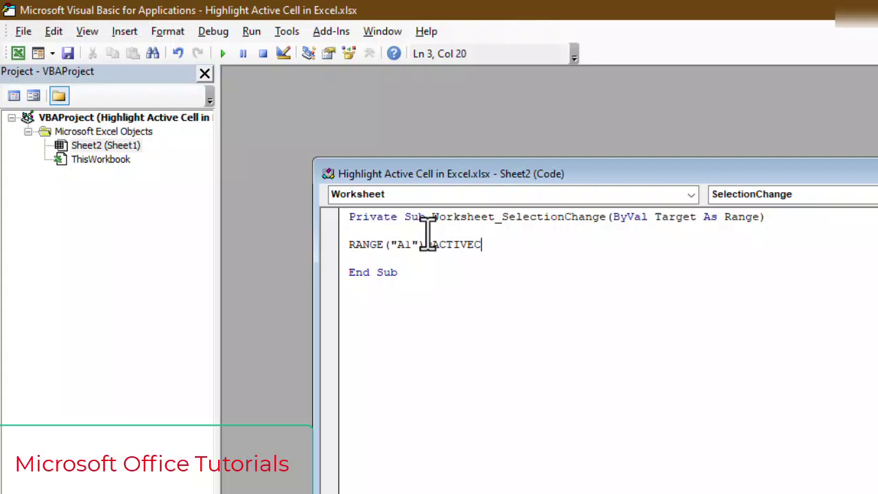
type("ELL.ADDRE")
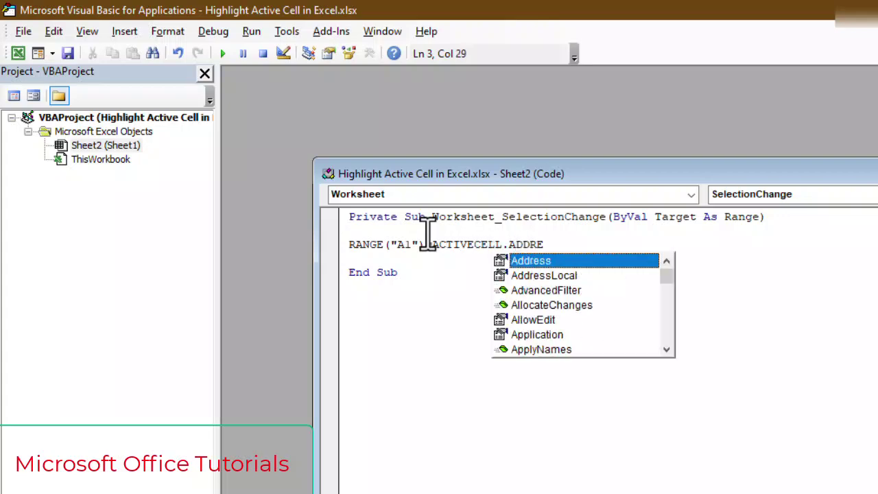
key("Return")
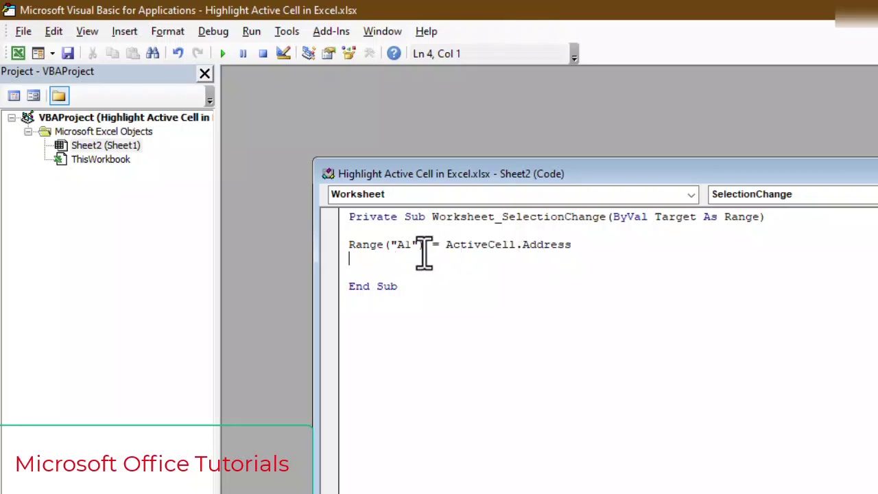
- Save the workbook as 'Highlight cell' in Excel Macro-Enabled Workbook format, declining the macro-free save
left_click(68, 54)
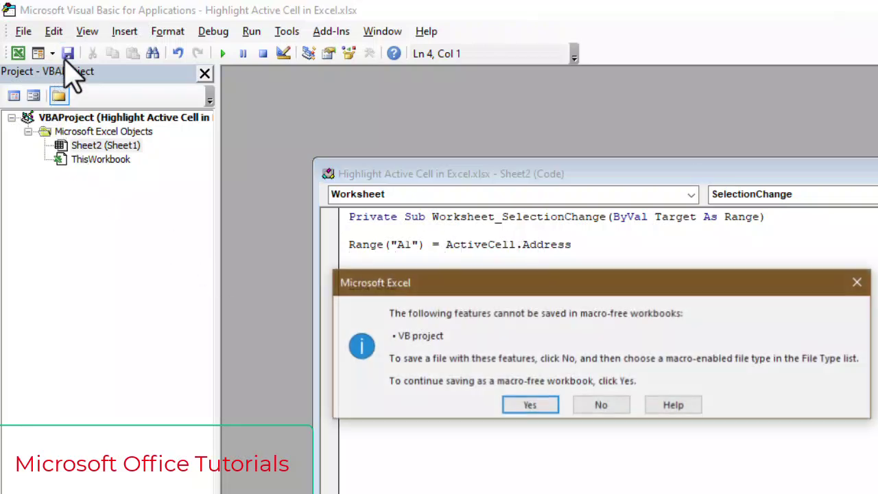
left_click_drag(525, 284, 458, 134)
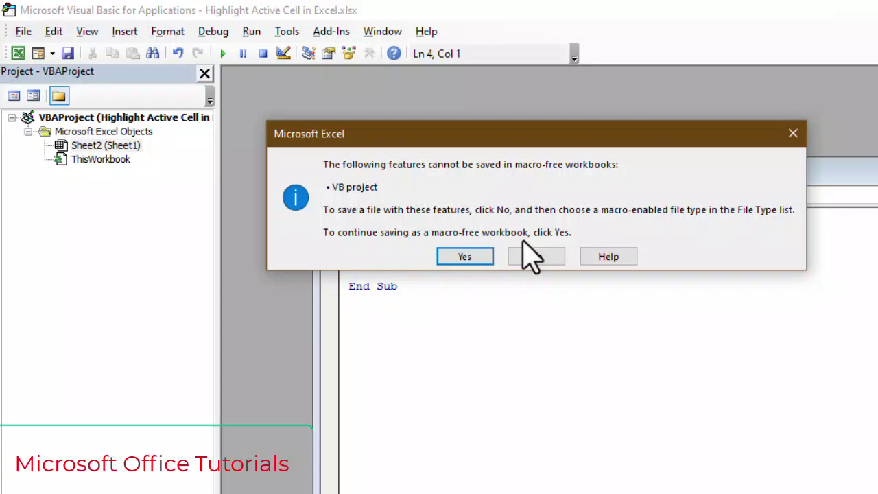
left_click(536, 259)
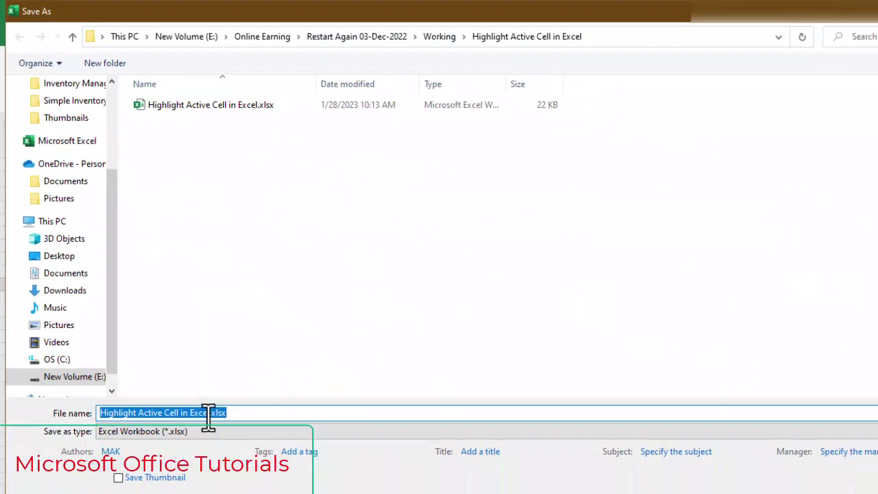
type("High")
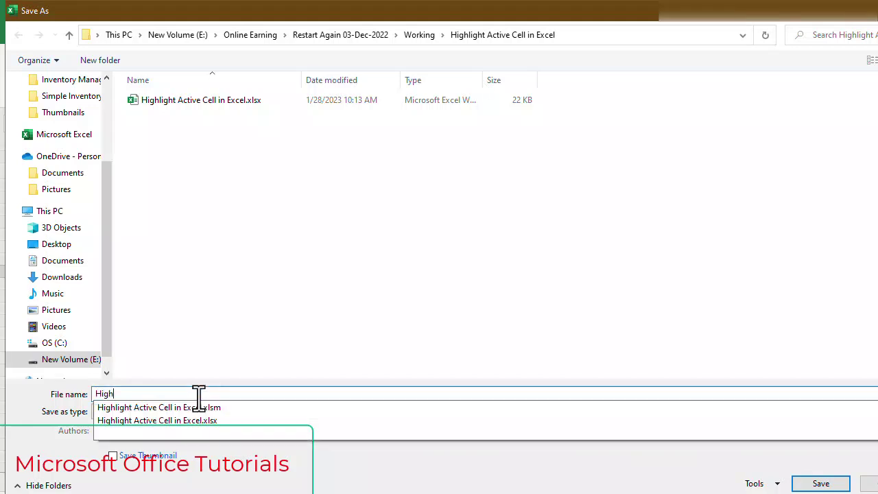
type("light cell")
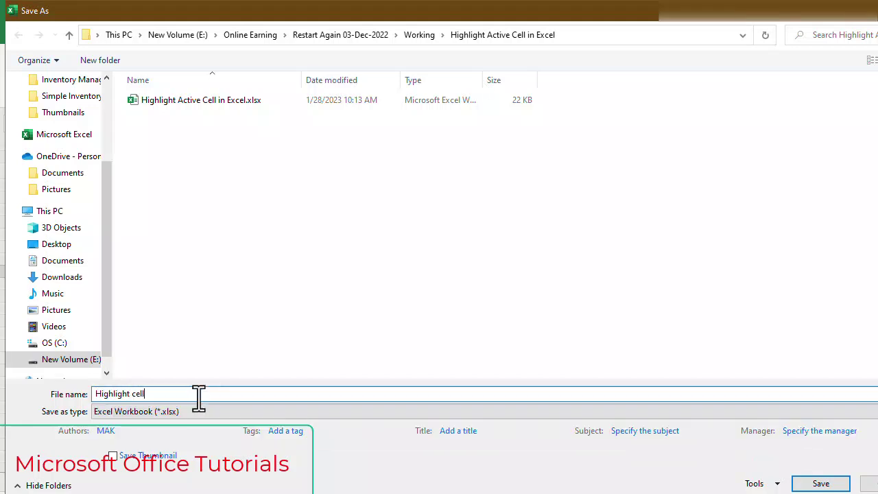
left_click(157, 414)
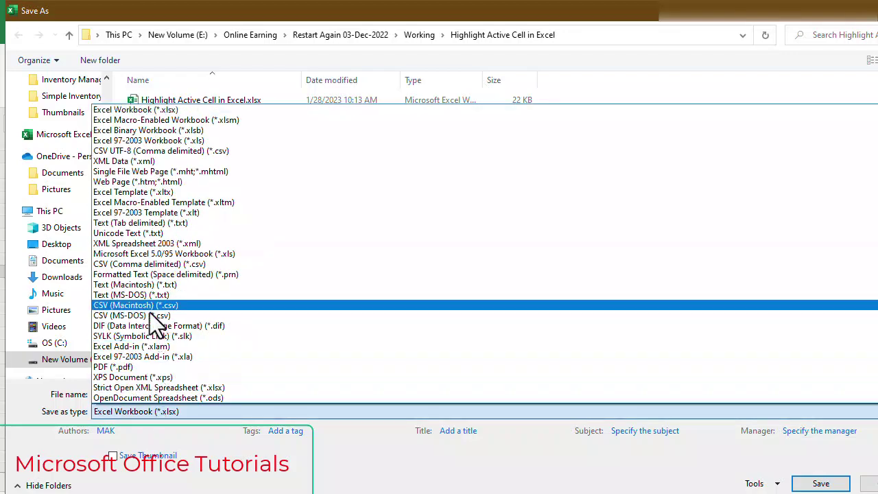
left_click(233, 121)
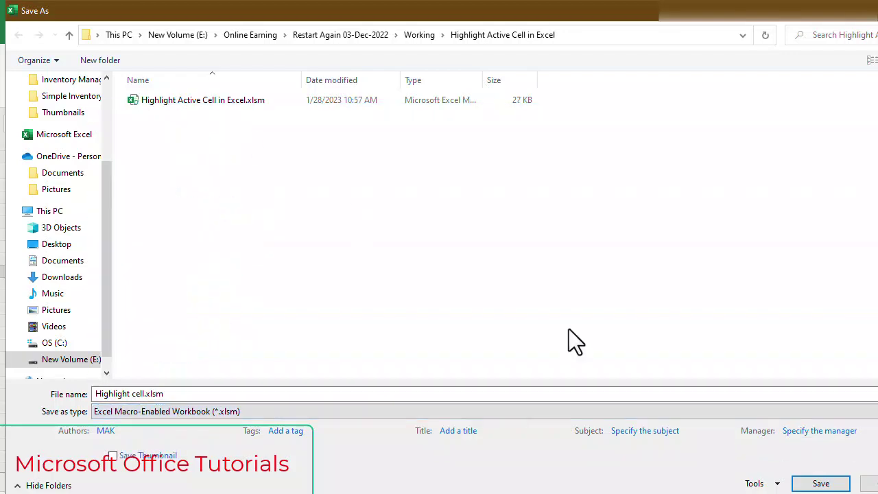
left_click(816, 484)
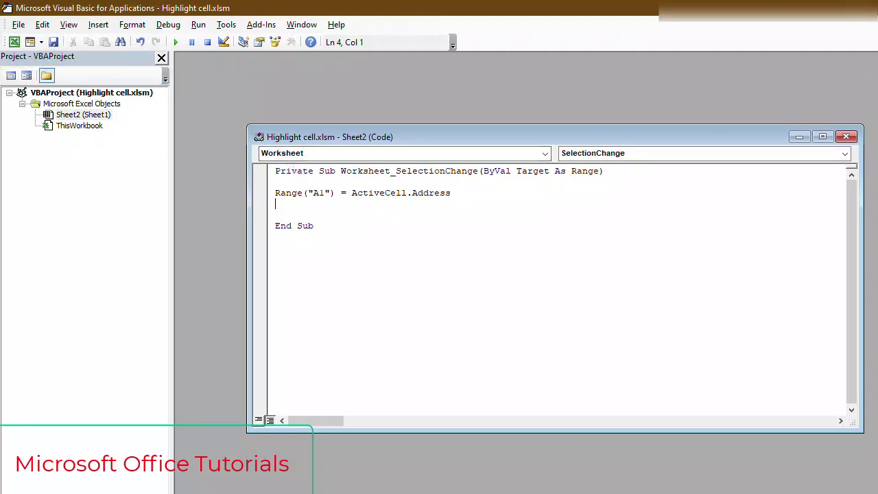
- Back in Excel, select F9, E6, E1 and D8 to confirm A1 shows each address, then select the whole sheet
key("alt+F11")
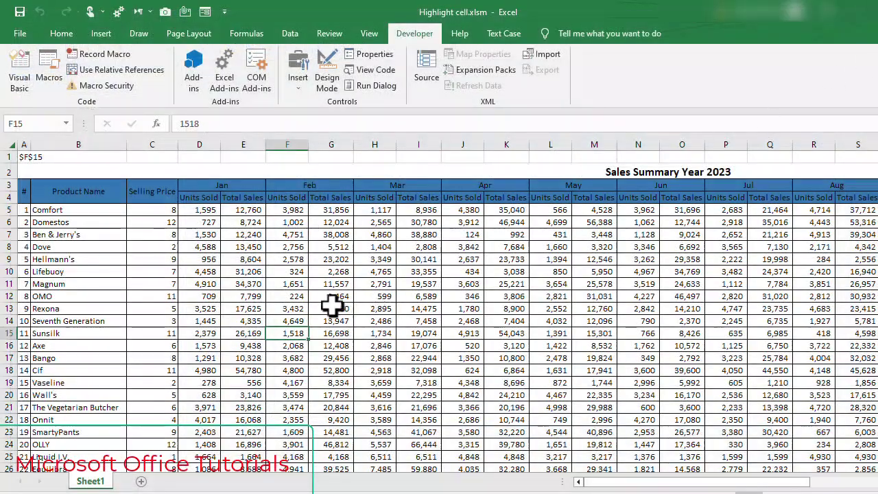
left_click(309, 283)
left_click(286, 259)
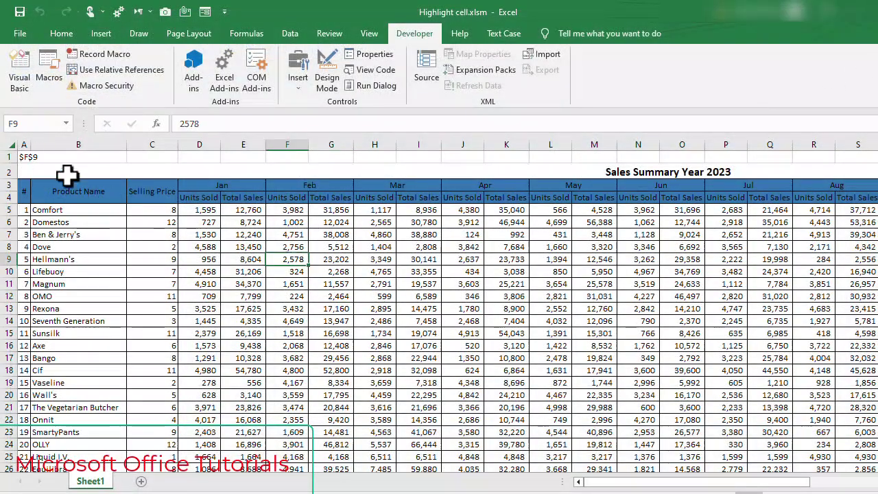
left_click(249, 223)
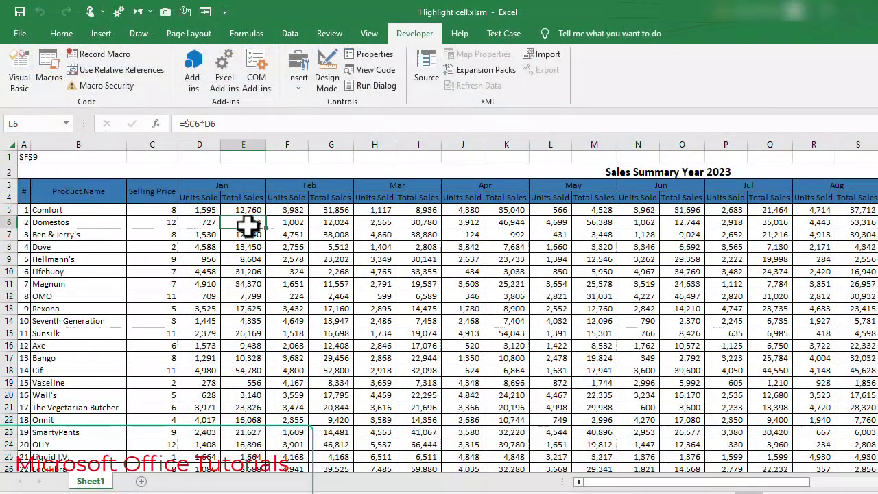
left_click(253, 157)
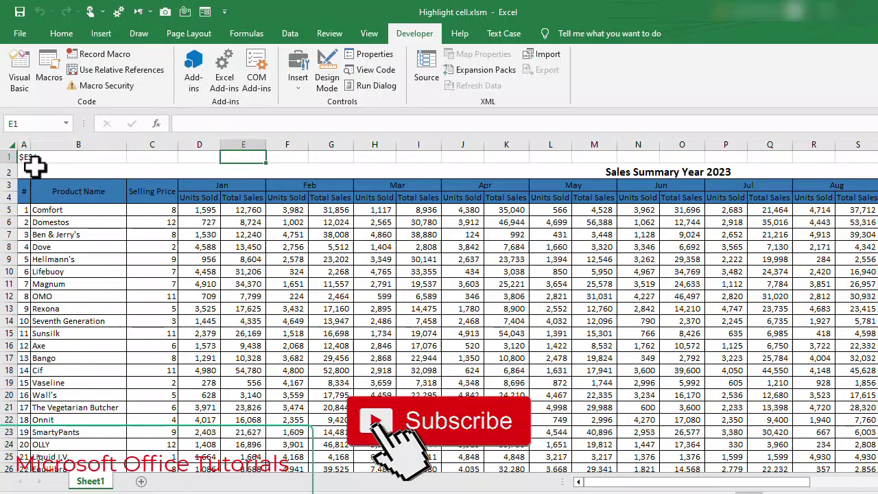
left_click(201, 247)
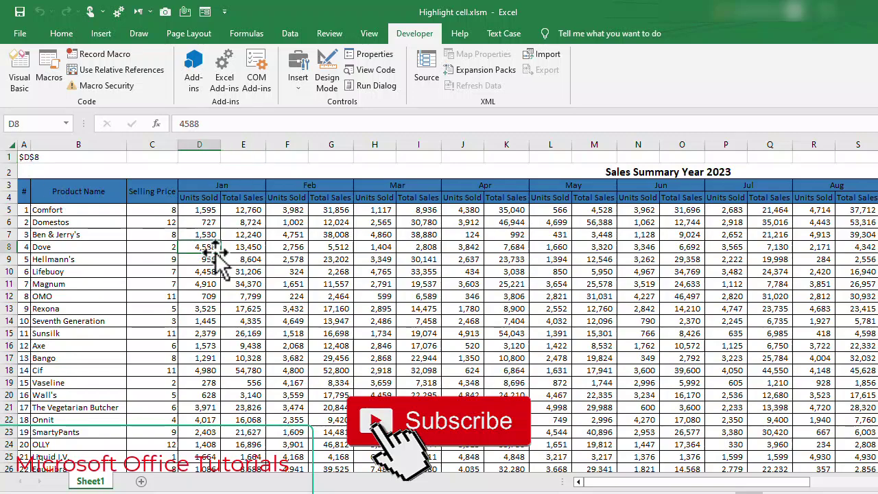
left_click(10, 144)
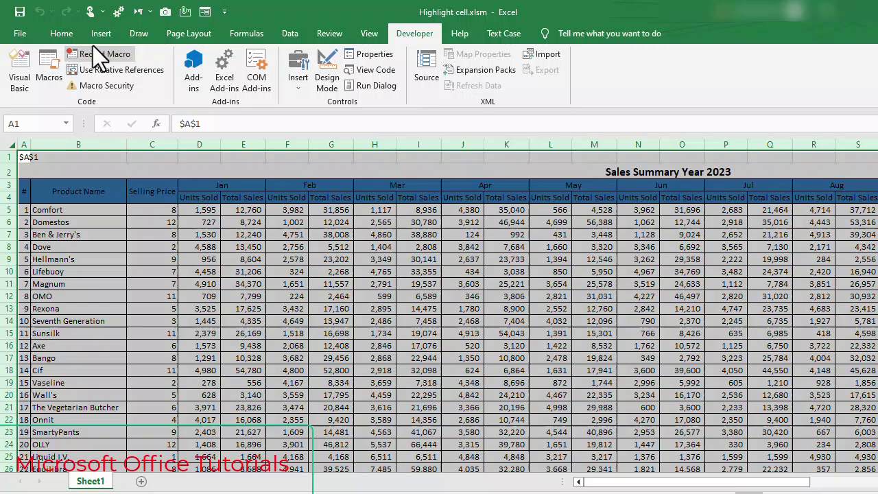
- Create a new formula-based conditional formatting rule using =address(row(A1),COLUMN(A1))=$A$1
left_click(61, 33)
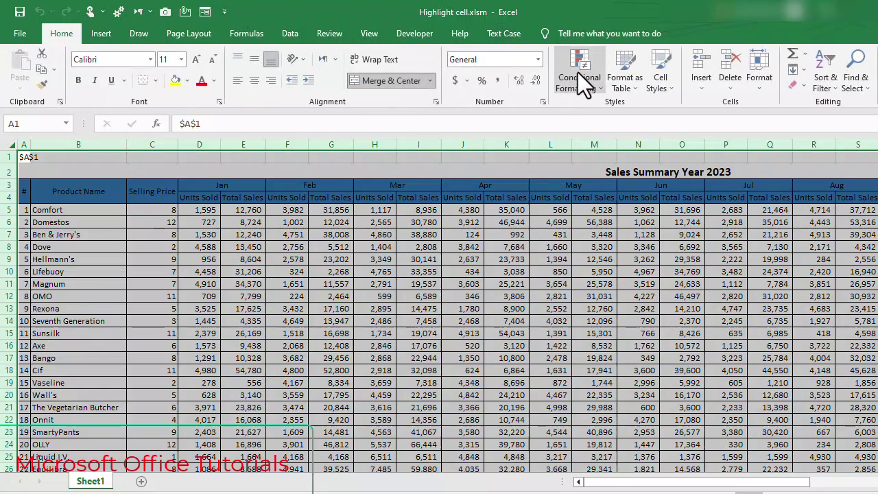
left_click(596, 85)
left_click(588, 257)
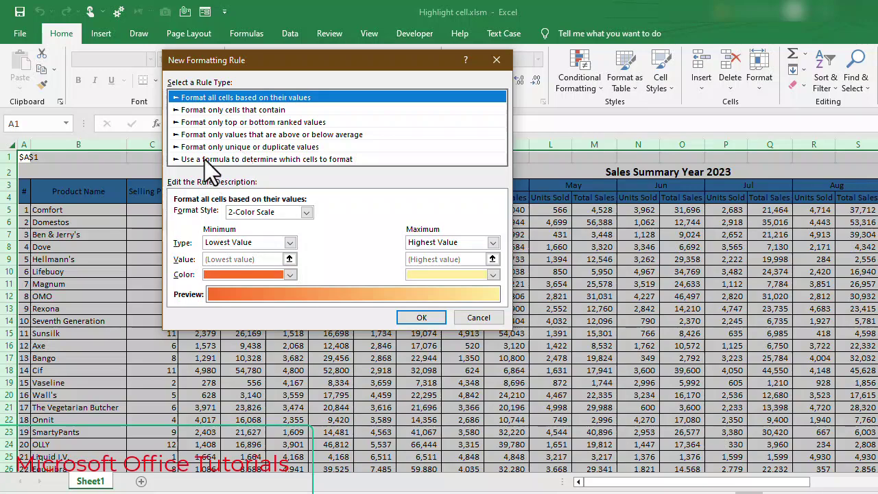
left_click(212, 159)
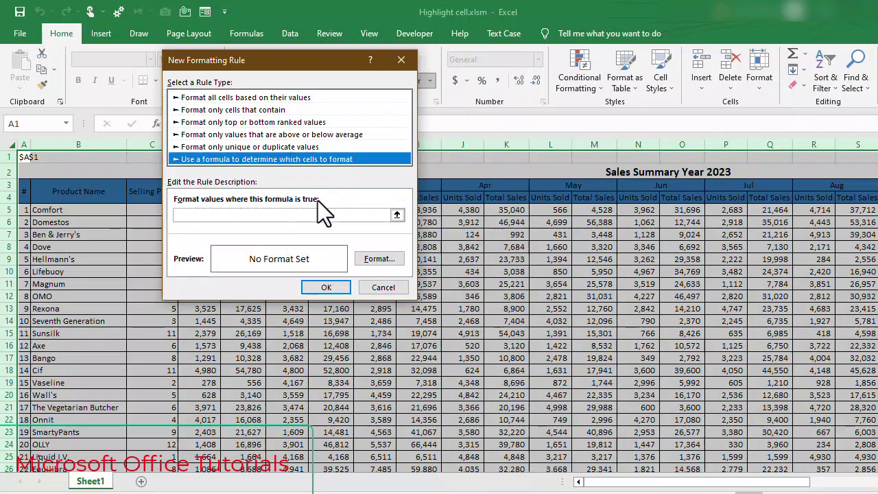
left_click(278, 218)
type("=address(row(A1),COLUMN(A")
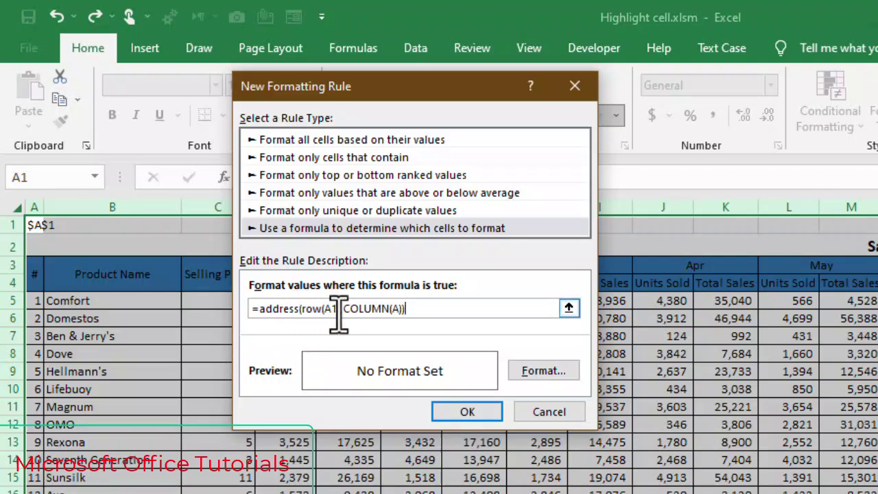
left_click(395, 309)
type("A1)")
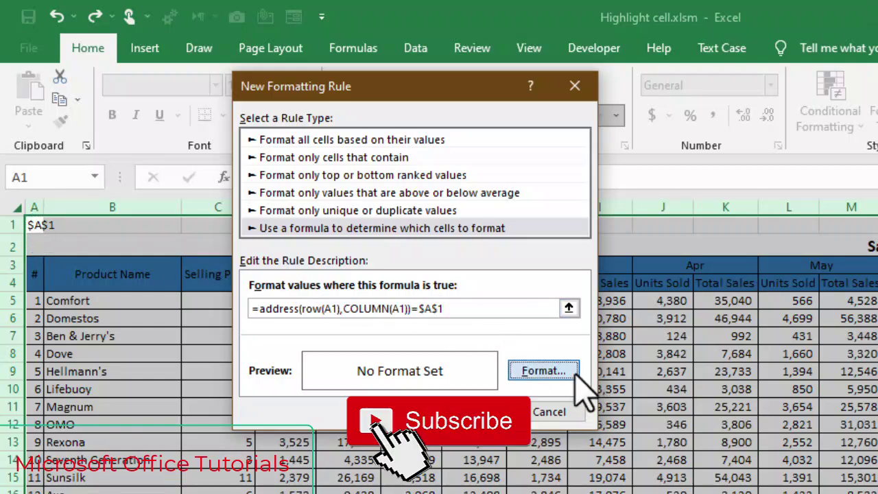
- Give the rule a light green fill and bold font, then apply it
left_click(543, 370)
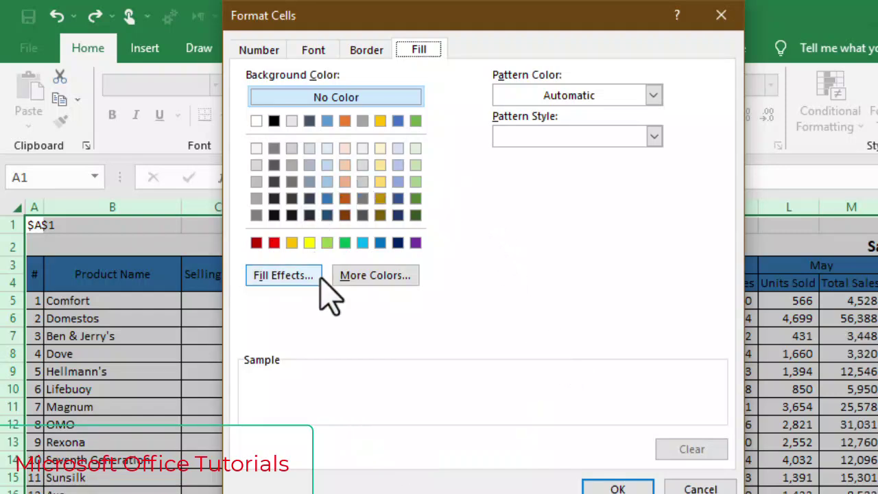
left_click(326, 243)
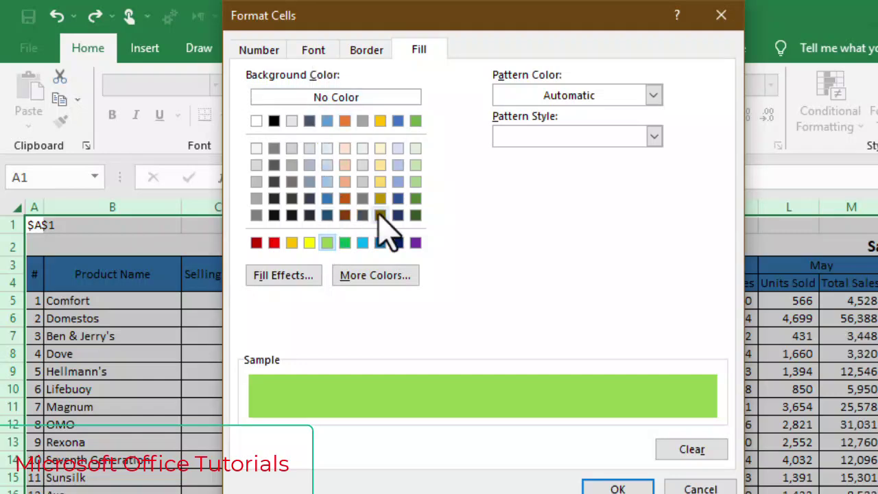
left_click(313, 53)
left_click(533, 140)
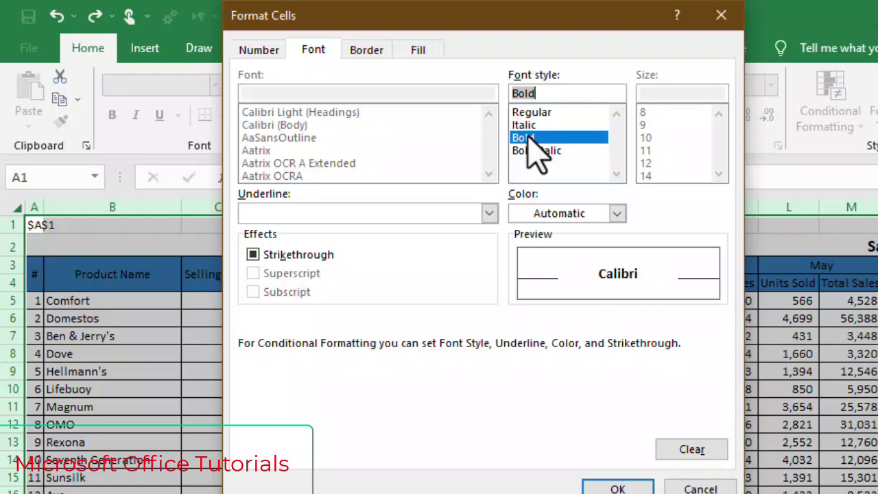
left_click(619, 489)
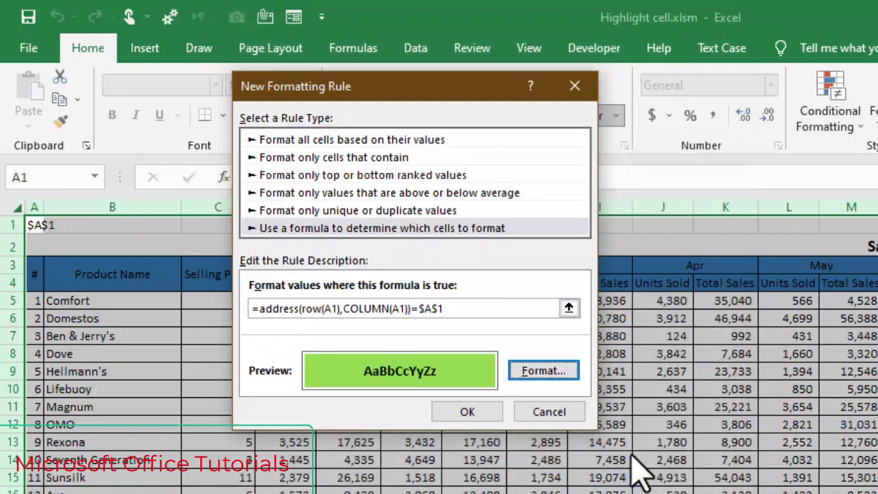
left_click(464, 411)
- Select E9, H9, H15, I10, K10, H11, G7, I9, H12, I12 and H10 to check the bold green highlight follows
left_click(360, 367)
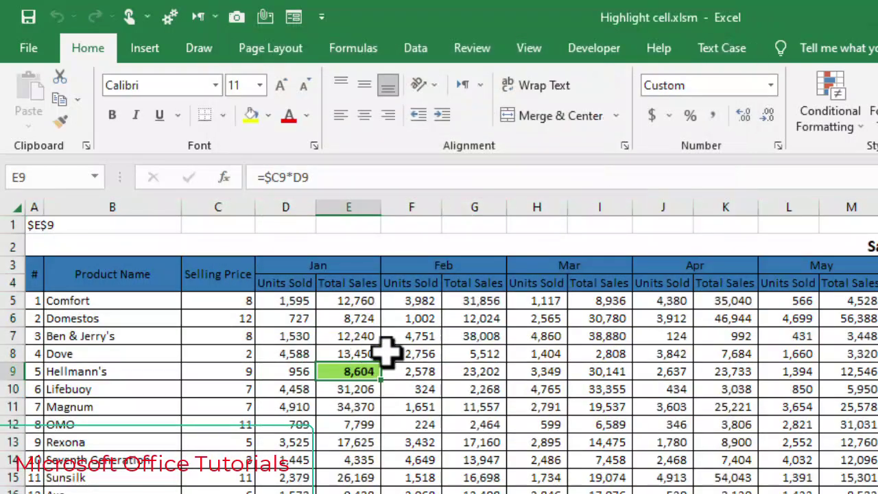
left_click(519, 371)
left_click(549, 474)
left_click(594, 386)
left_click(709, 386)
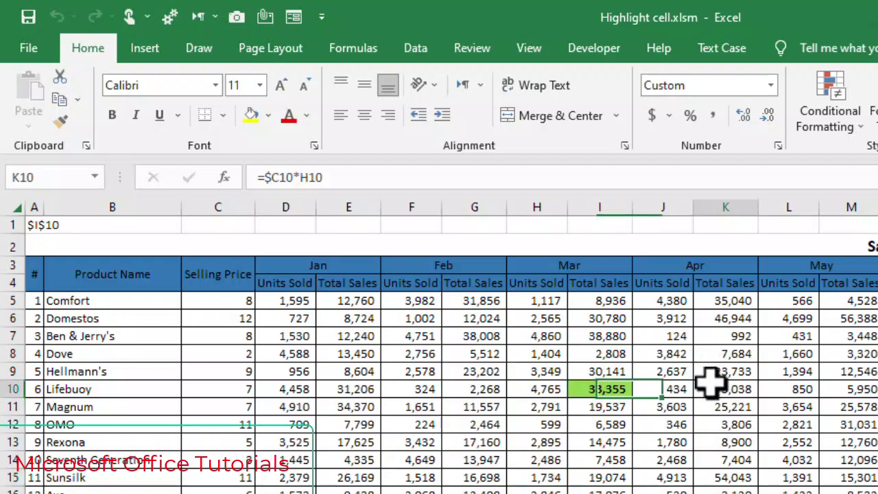
left_click(527, 409)
left_click(468, 337)
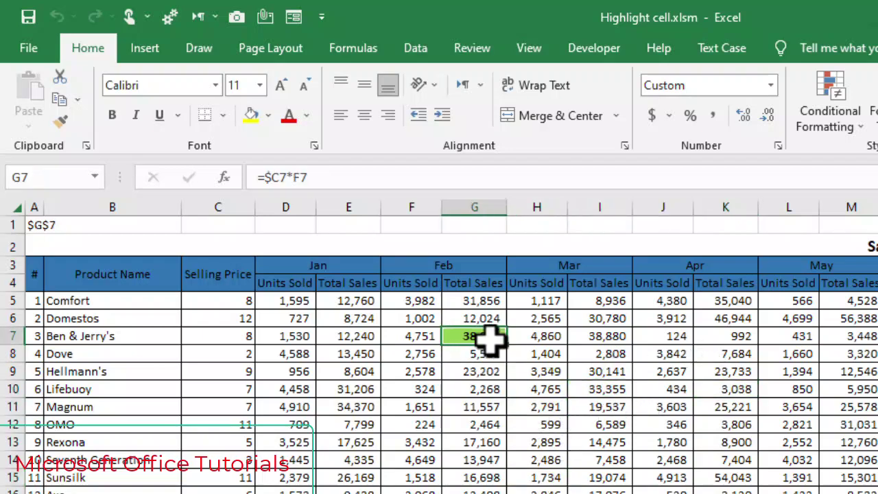
left_click(605, 371)
left_click(523, 423)
left_click(559, 371)
left_click(598, 418)
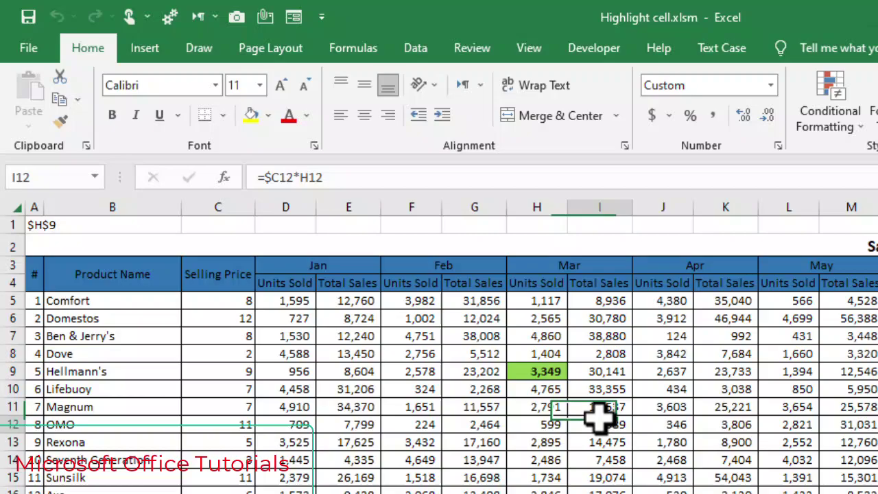
left_click(549, 389)
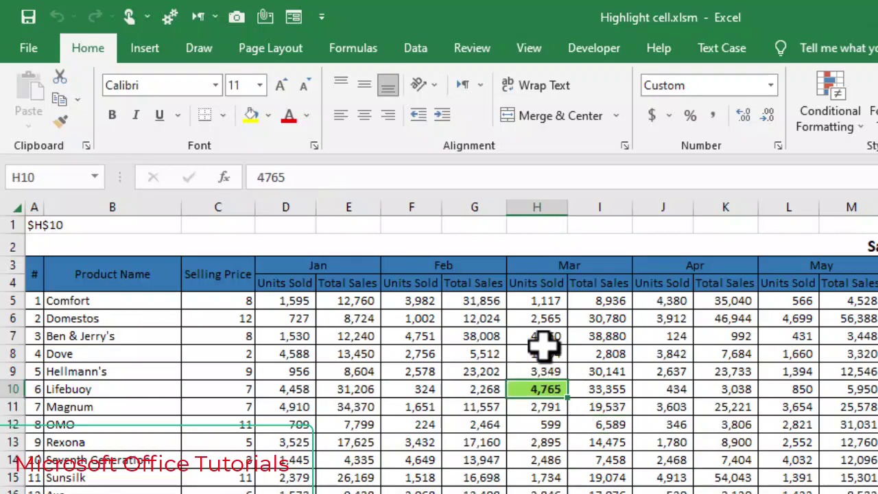
- Select row 1 and dismiss its context menu, then retest on H15, I13, G14, G18, I12, G12, G16 and H14
left_click(6, 225)
right_click(6, 225)
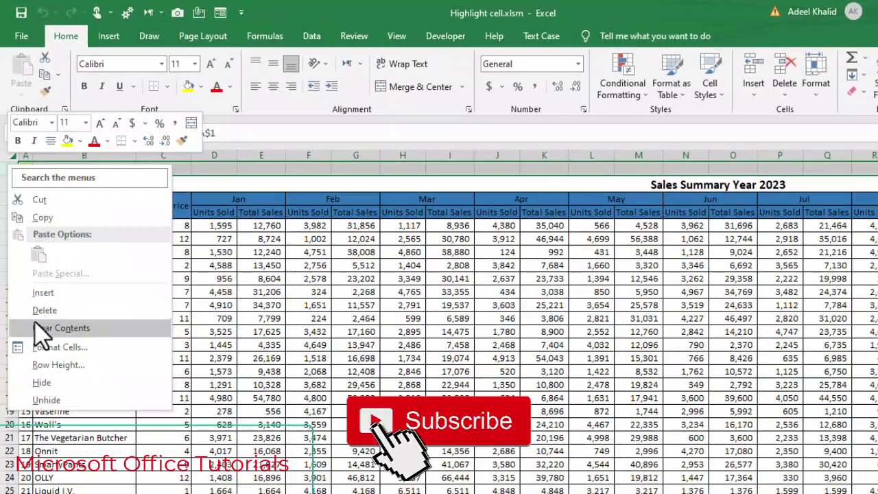
key("Escape")
left_click(412, 357)
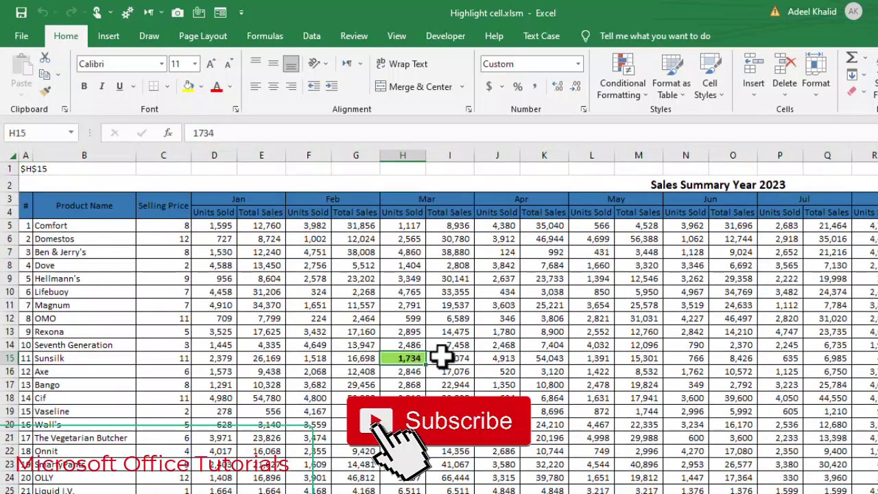
left_click(449, 331)
left_click(364, 345)
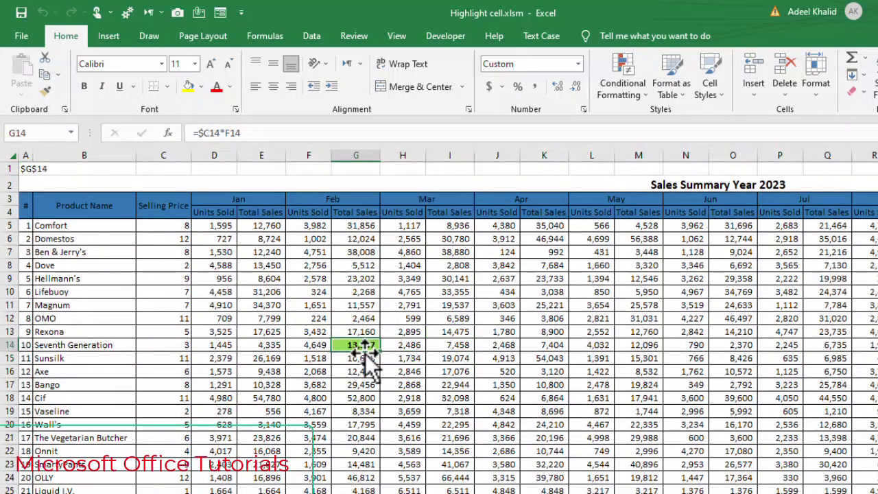
left_click(361, 398)
left_click(461, 320)
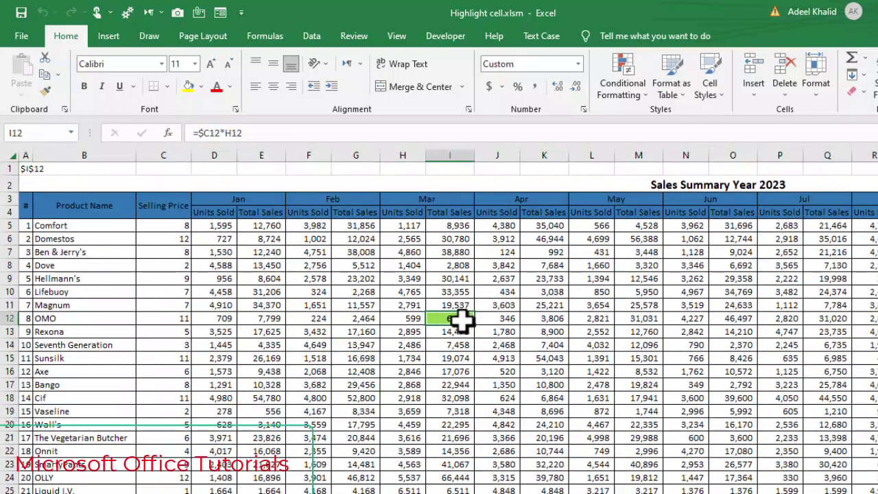
left_click(361, 320)
left_click(361, 371)
left_click(405, 346)
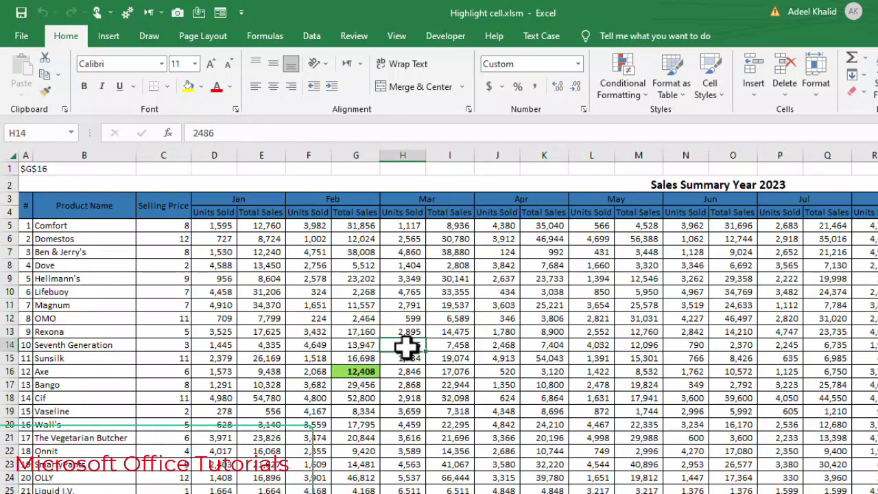